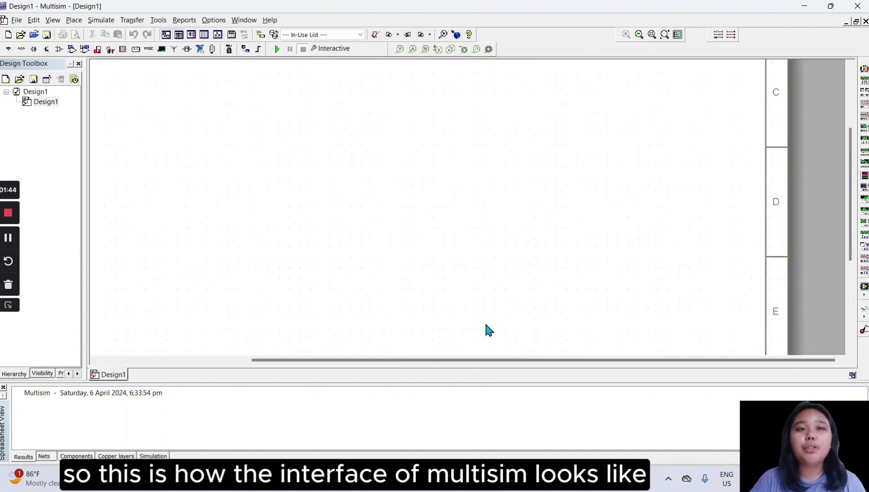
Create a new design, Design2, from the Blank template under Blank and recent
scroll(485, 325, up, 3)
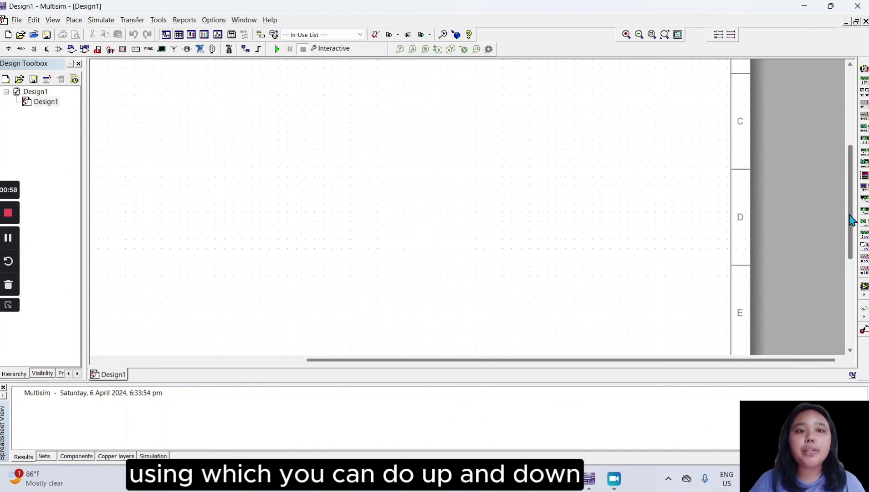
drag(851, 220, 856, 371)
drag(763, 362, 795, 374)
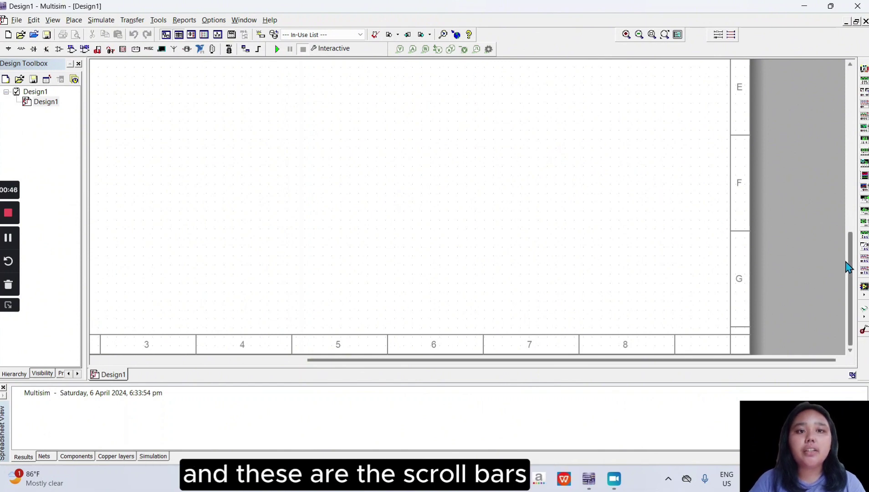
drag(850, 269, 849, 185)
drag(727, 365, 592, 380)
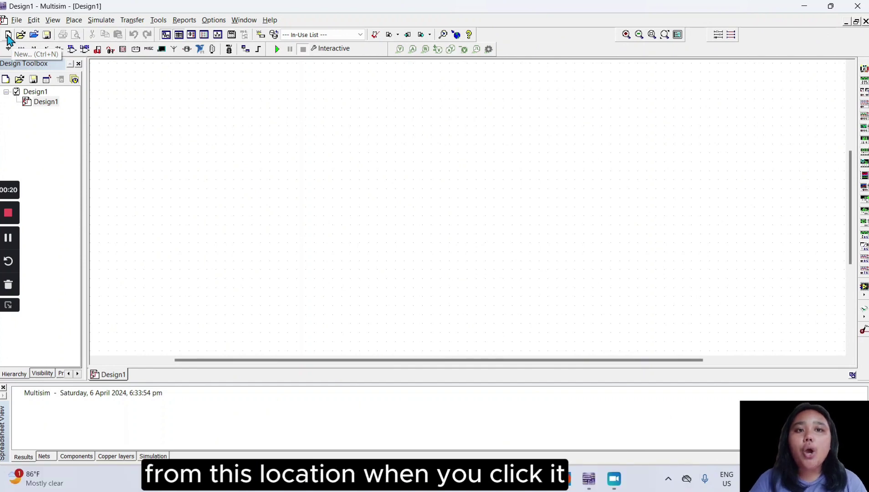
click(8, 36)
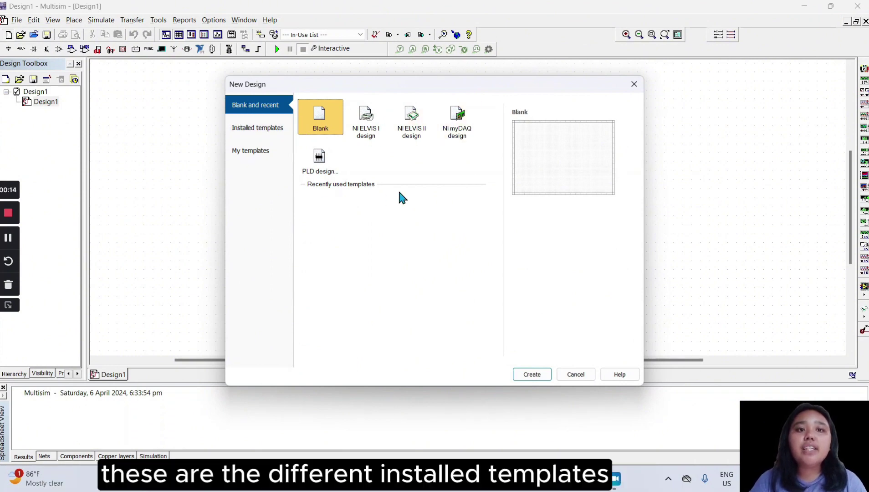
click(268, 125)
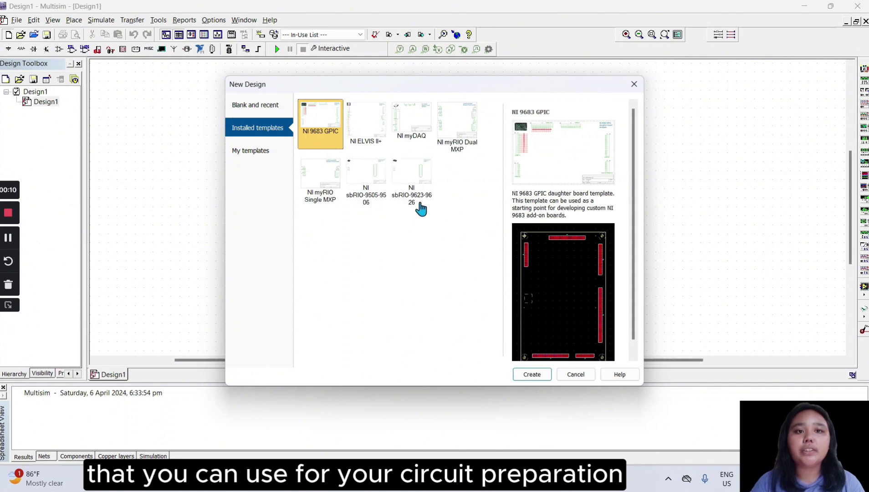
click(258, 154)
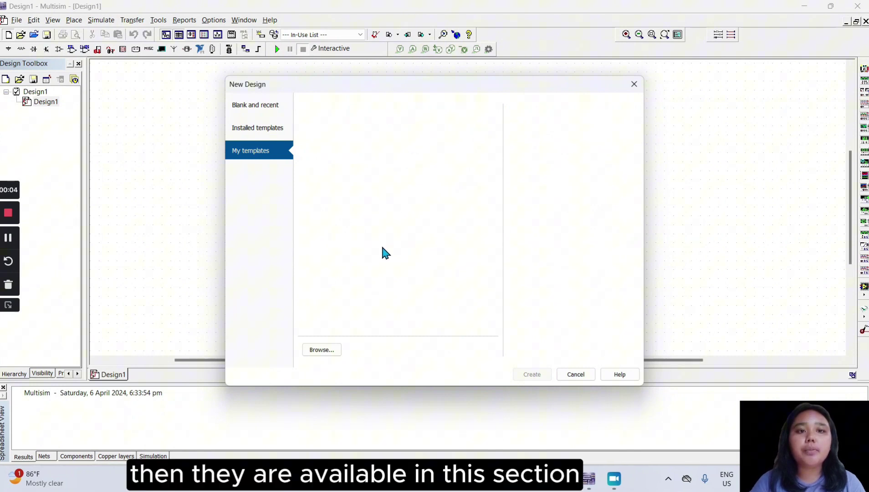
click(277, 109)
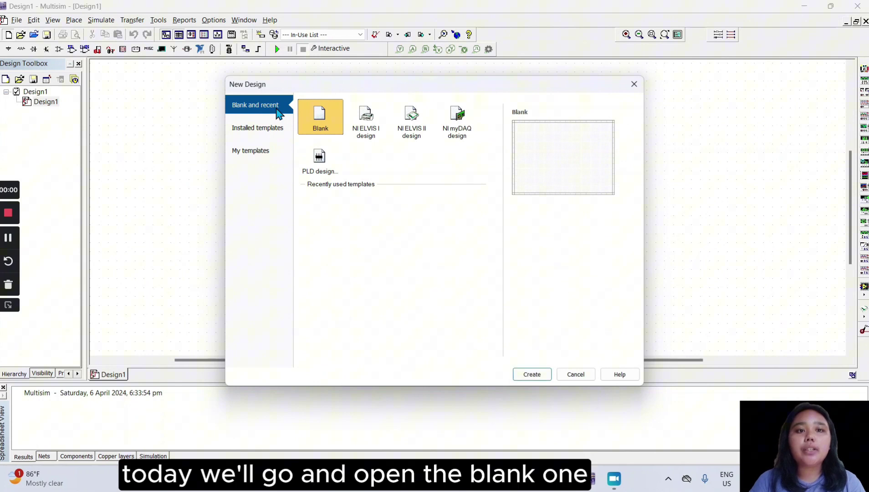
click(312, 122)
click(533, 373)
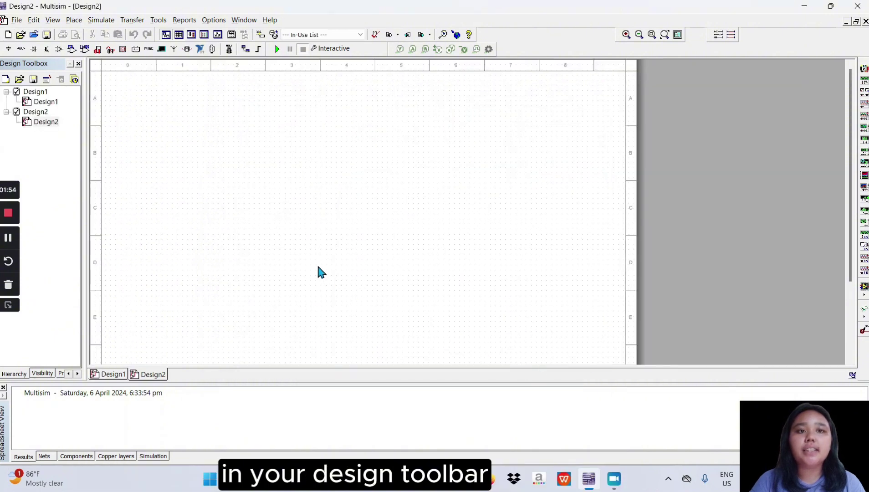
Toggle between Design1 and Design2, ending on Design1's 12 V four-resistor circuit
click(44, 93)
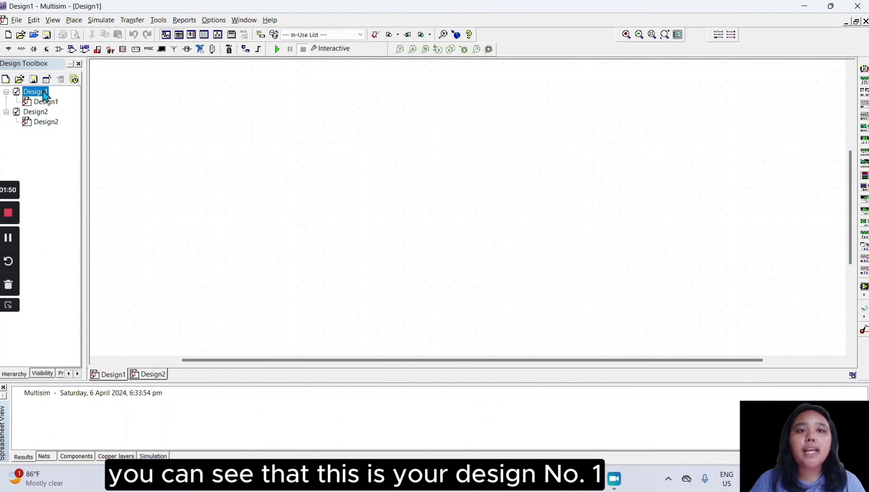
click(45, 113)
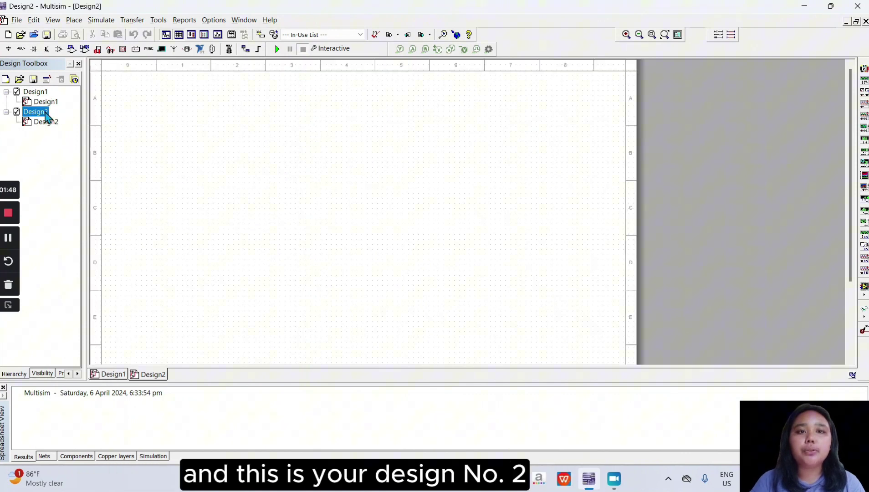
click(137, 355)
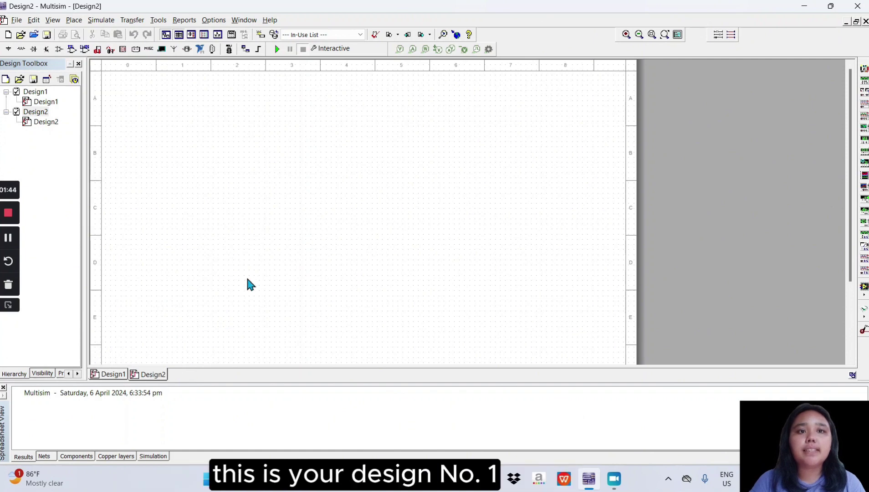
click(113, 375)
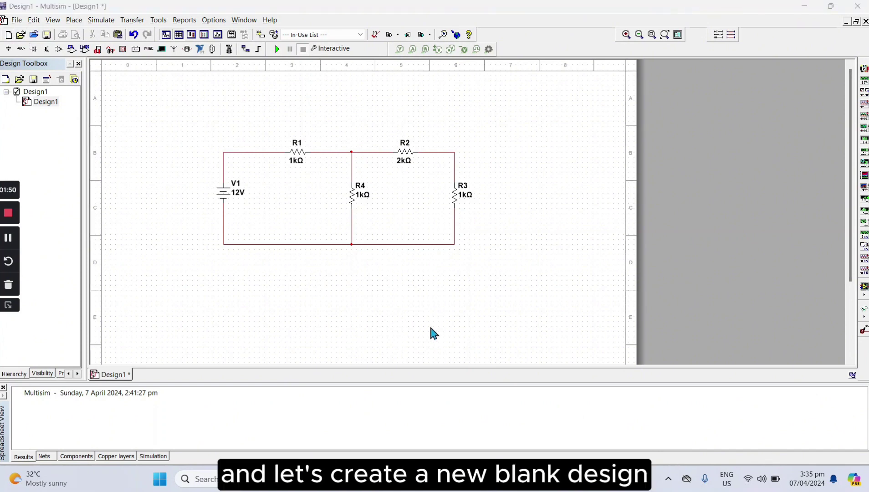
Create another blank Design2 with Ctrl+N and return to its empty sheet
key(ctrl+n)
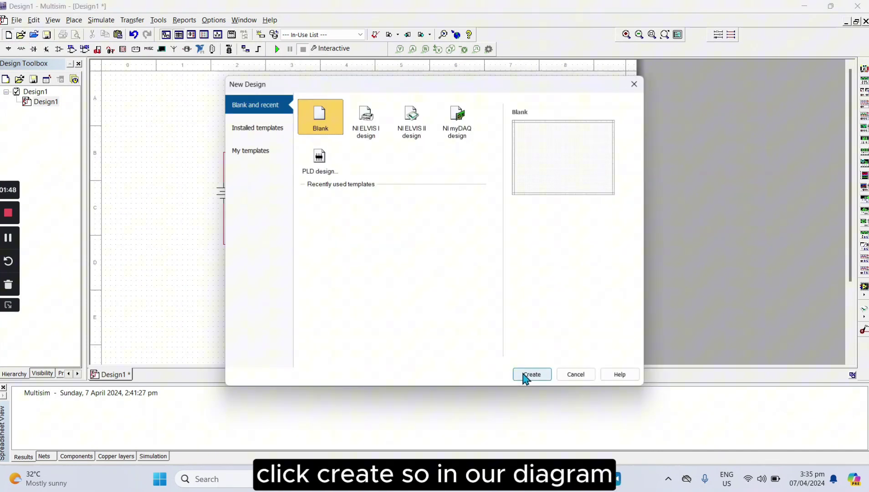
click(528, 376)
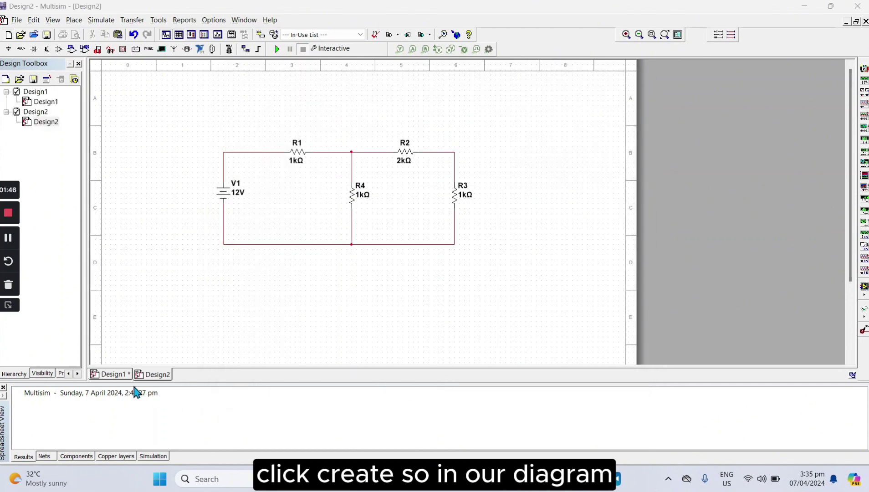
click(119, 375)
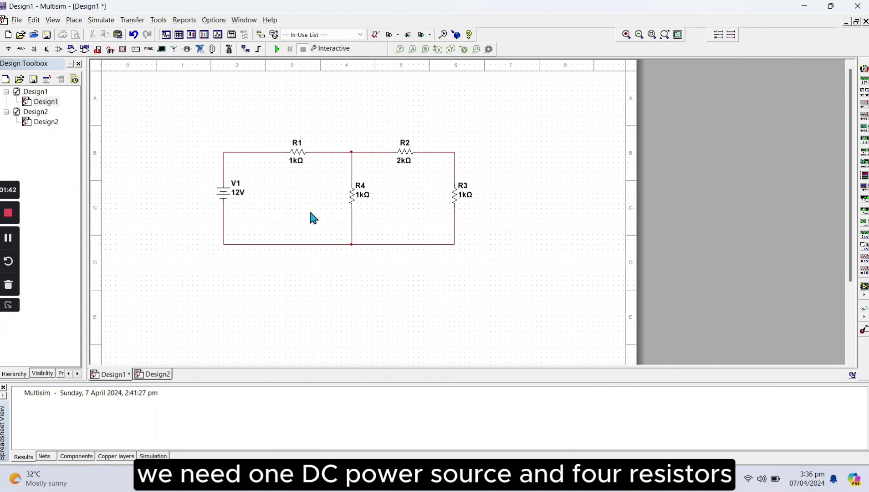
click(159, 375)
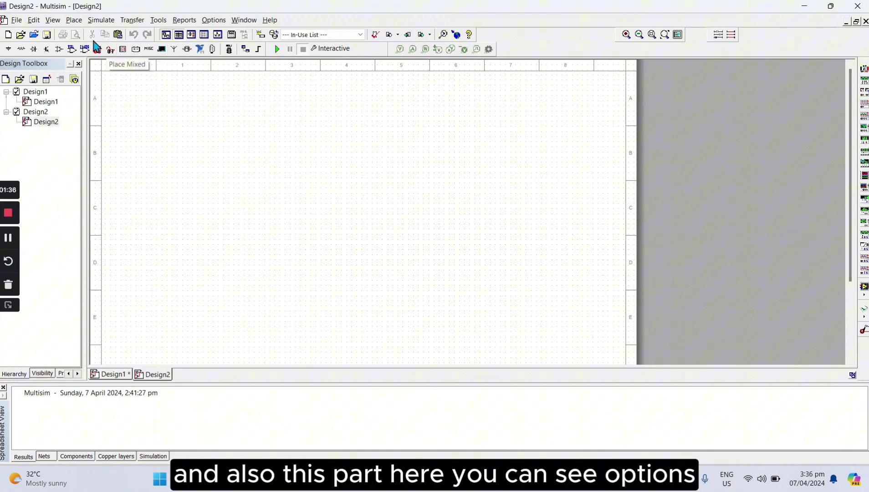
click(75, 20)
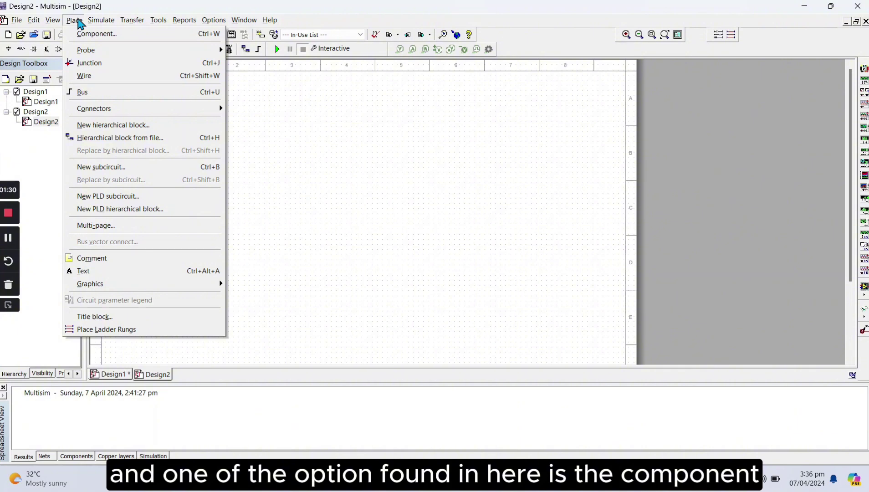
Place a DC_POWER source from the Sources group onto the Design2 sheet
click(87, 34)
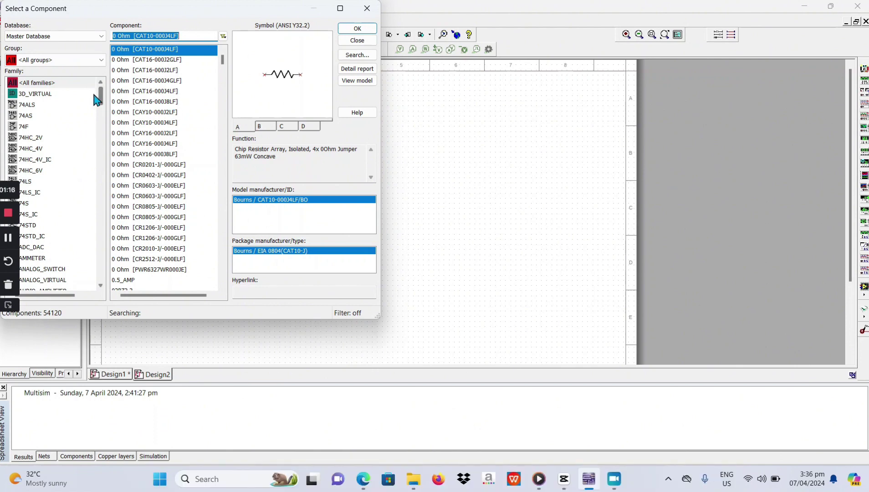
click(59, 61)
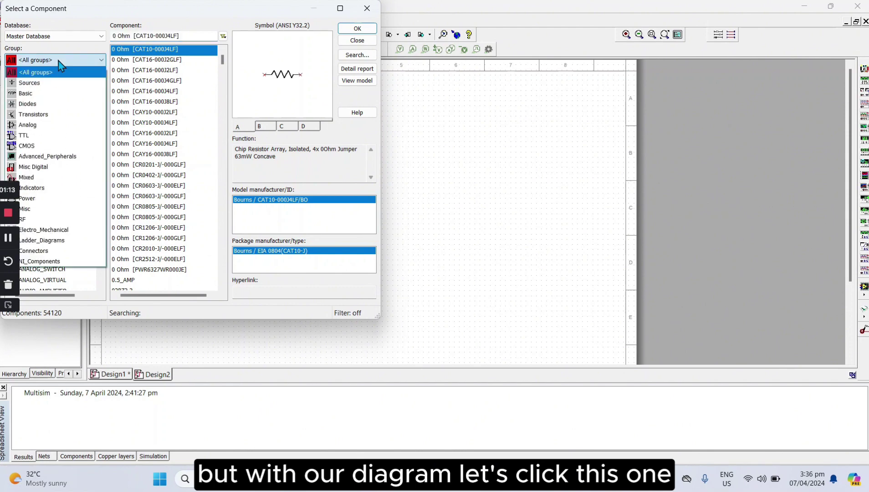
click(40, 83)
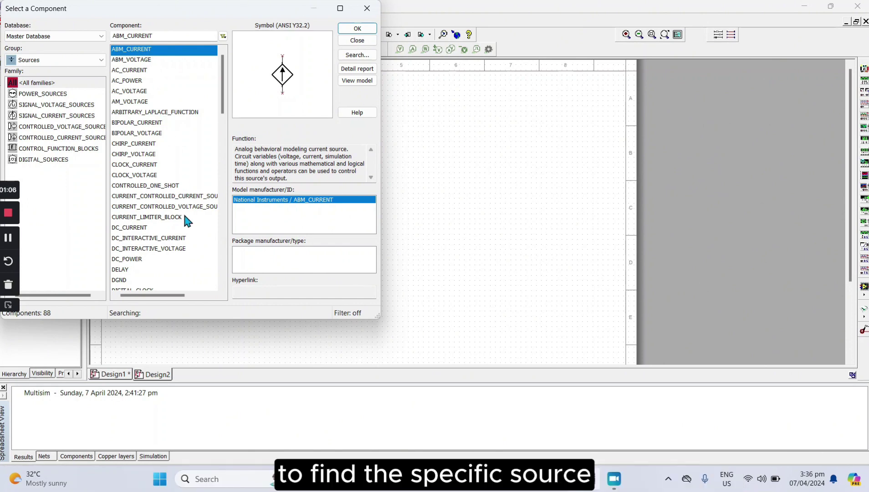
drag(226, 106, 234, 87)
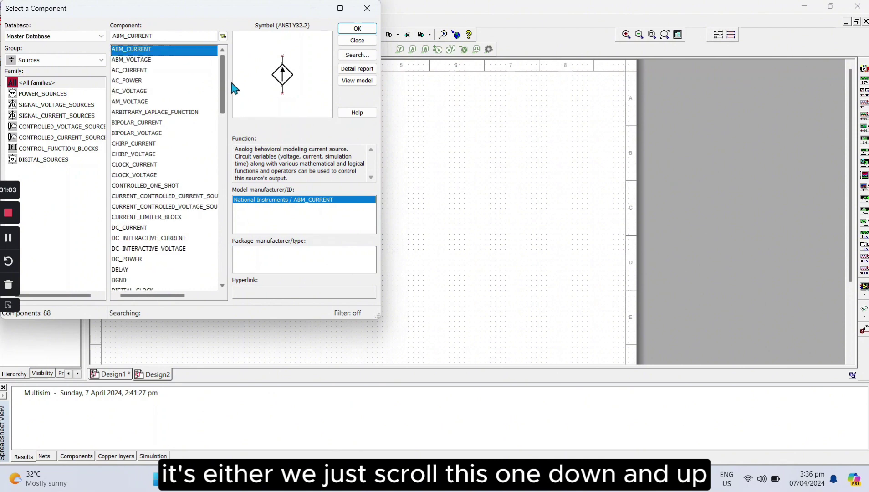
click(172, 35)
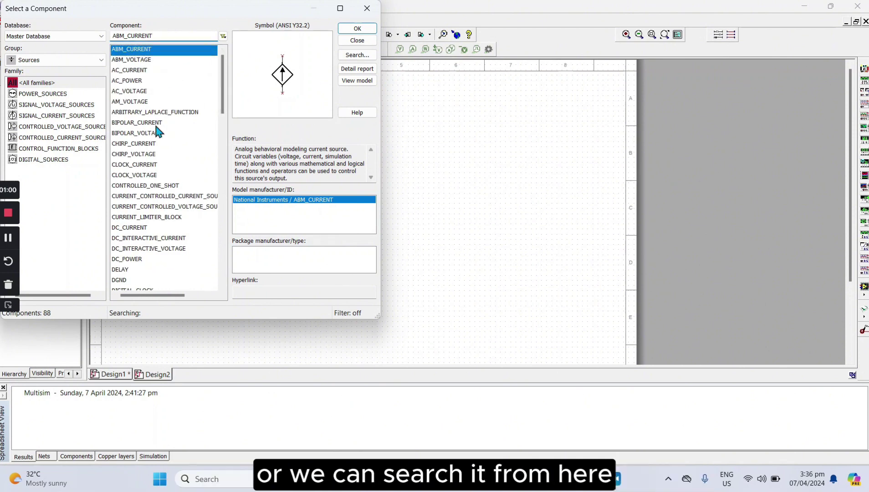
click(136, 260)
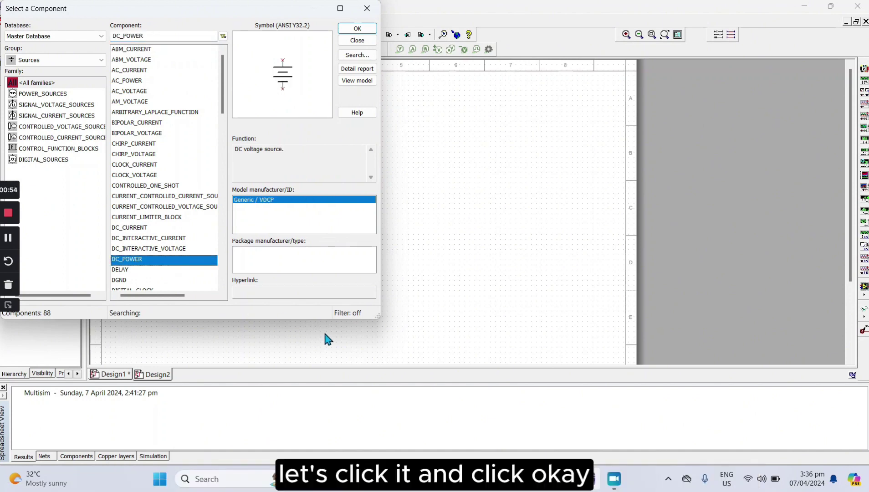
click(357, 28)
click(264, 228)
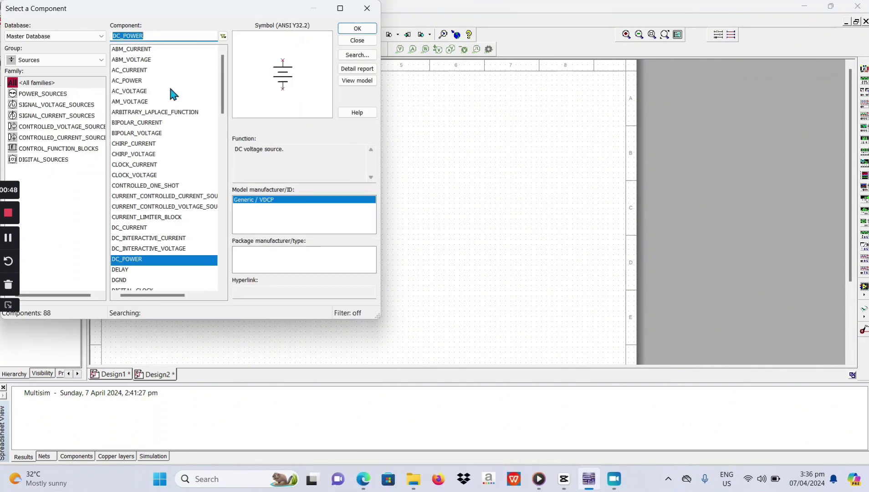
Find and select the RESISTOR_RATED part by searching 'resis' in the Basic group
click(58, 64)
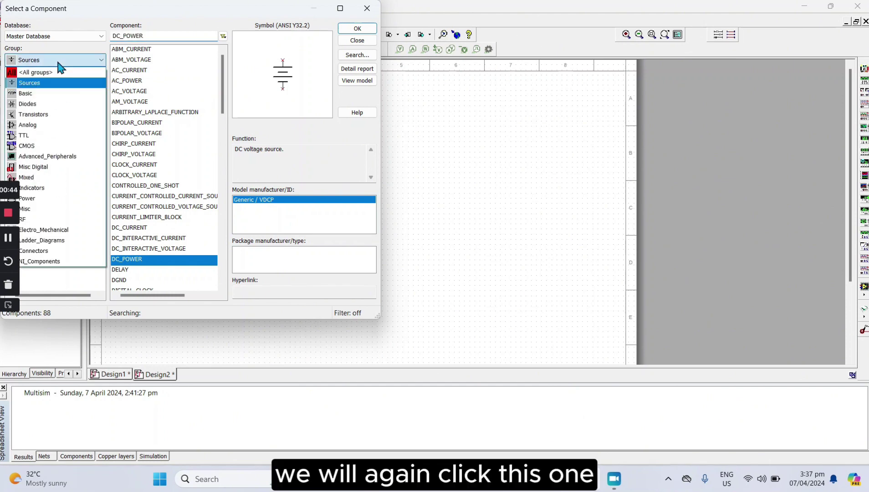
click(48, 95)
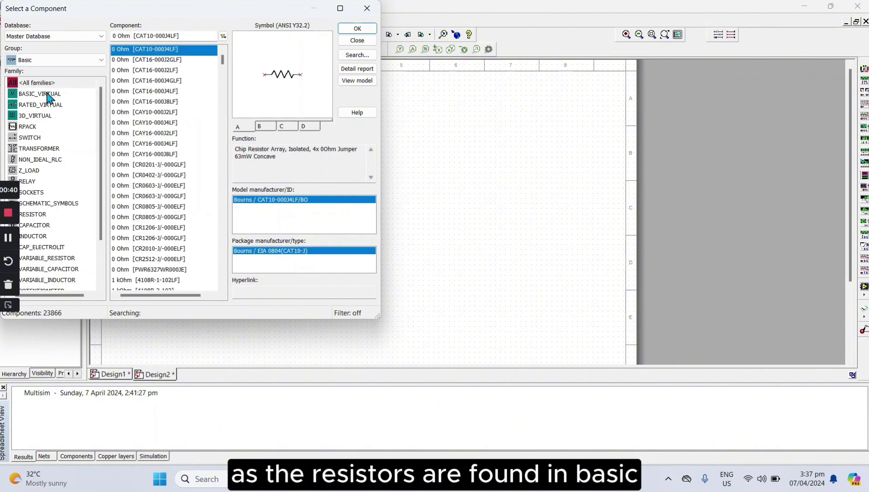
click(195, 35)
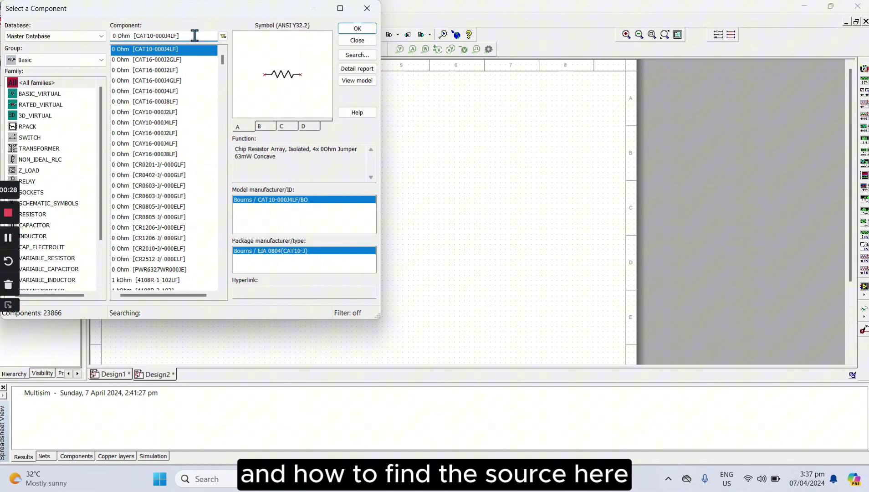
key(BackSpace)
key(BackSpace)
key(BackSpace)
key(BackSpace)
key(BackSpace)
key(BackSpace)
key(BackSpace)
key(BackSpace)
key(BackSpace)
key(BackSpace)
key(BackSpace)
key(BackSpace)
key(BackSpace)
key(BackSpace)
text(resistor)
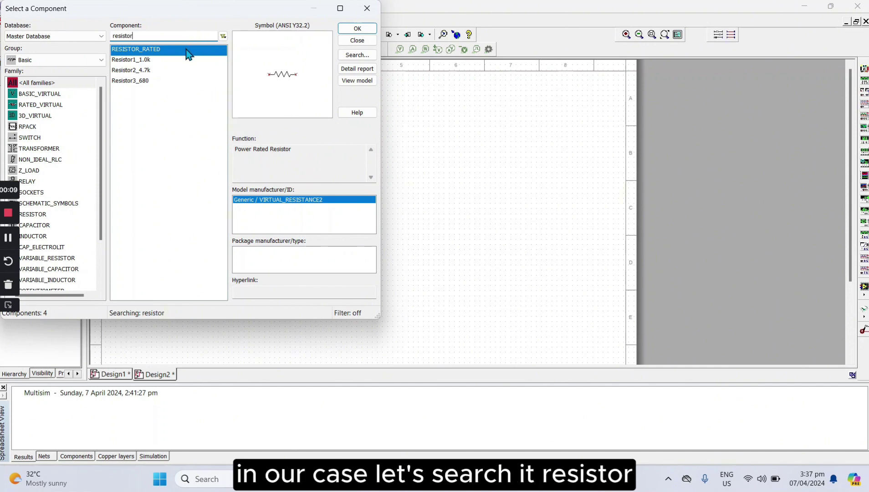
click(193, 52)
click(357, 28)
Place four 1kΩ resistors, R1 through R4, to the right of V1
click(324, 180)
click(357, 29)
click(400, 193)
click(358, 30)
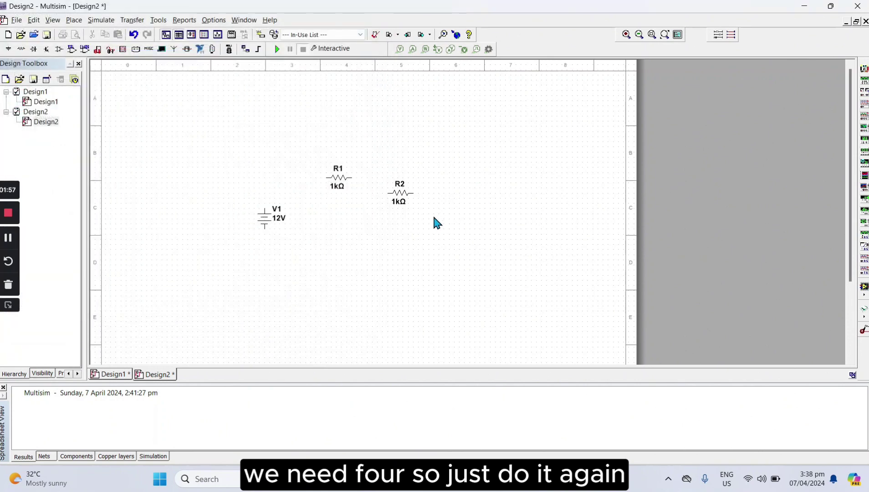
click(450, 171)
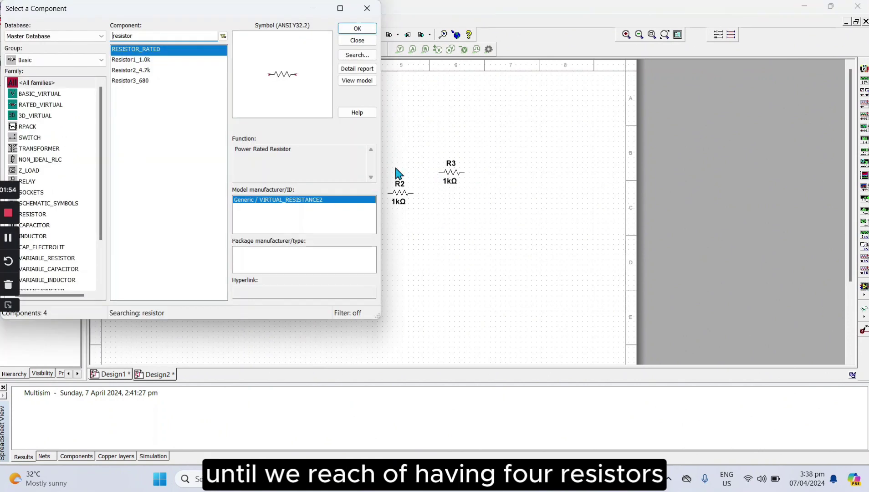
click(357, 29)
click(475, 218)
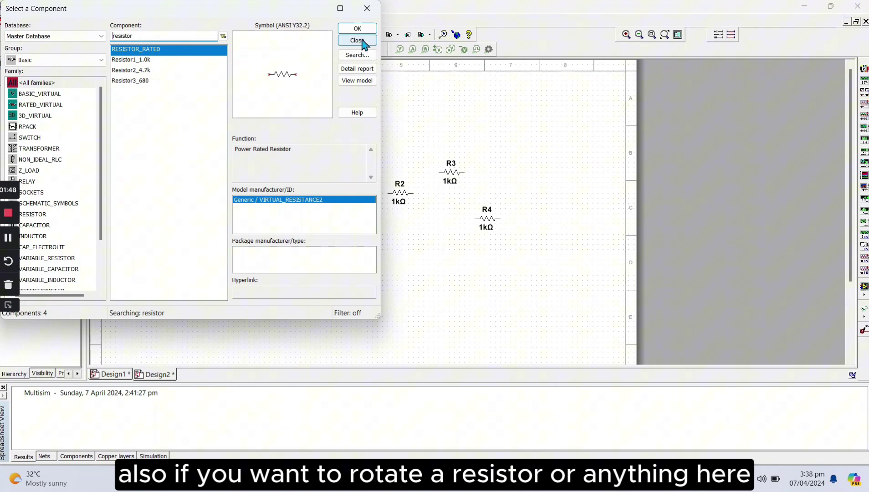
click(359, 41)
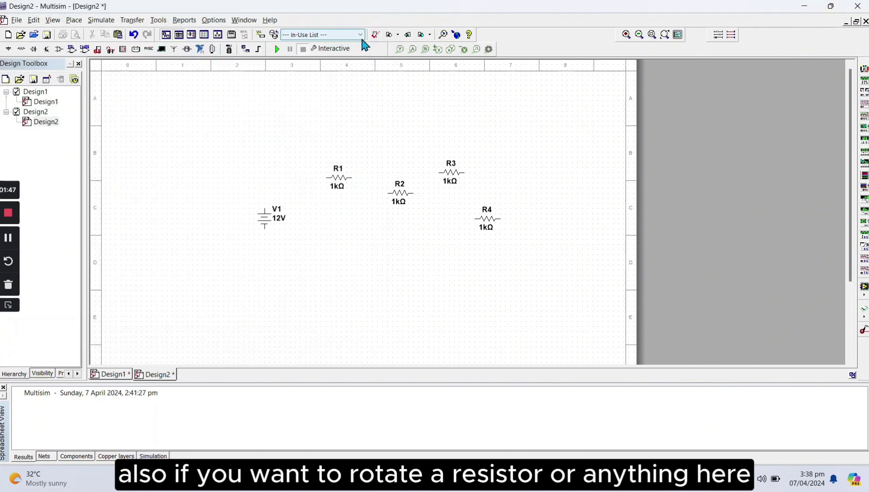
Rotate R2 and R4 upright and line up R1–R4 on the sheet
right_click(404, 201)
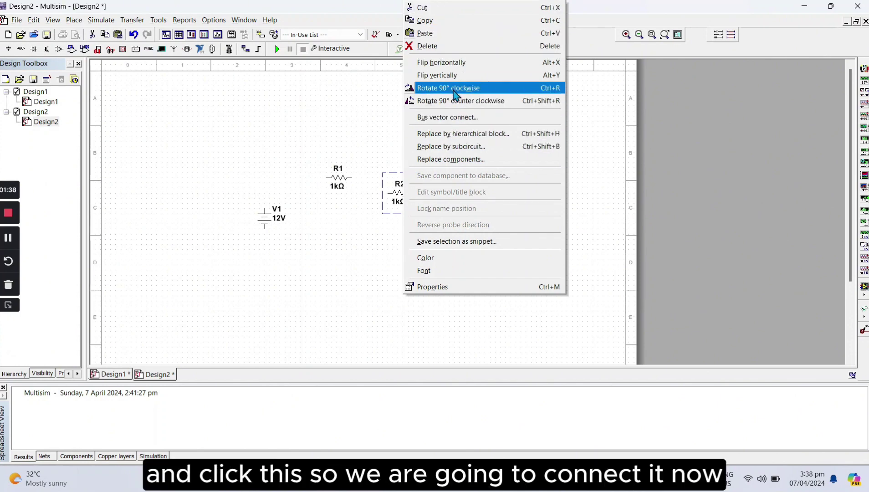
click(453, 88)
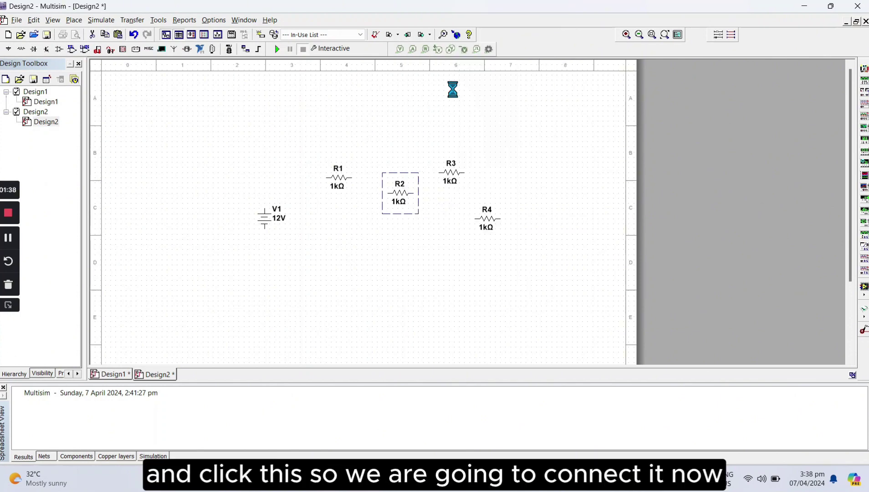
right_click(485, 231)
right_click(484, 231)
click(516, 88)
click(337, 178)
drag(337, 178, 333, 179)
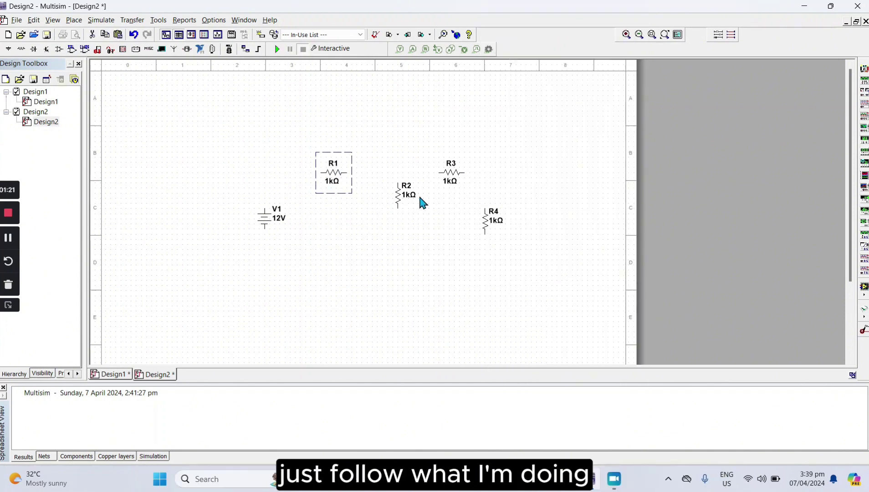
click(450, 177)
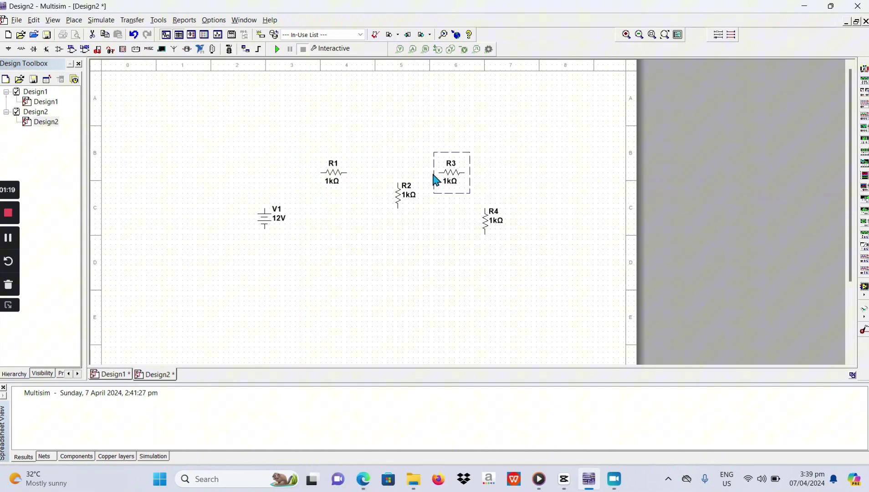
drag(435, 180, 399, 218)
drag(495, 229, 495, 219)
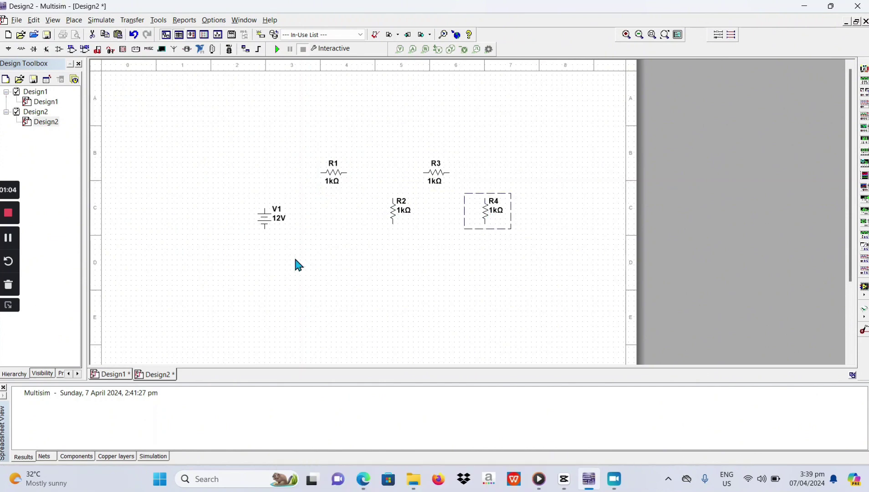
Wire V1, R1, R3 and R4 in a series loop with R2 as a shunt branch
click(264, 208)
click(321, 173)
click(347, 173)
click(428, 173)
click(448, 172)
click(484, 199)
click(264, 228)
click(393, 220)
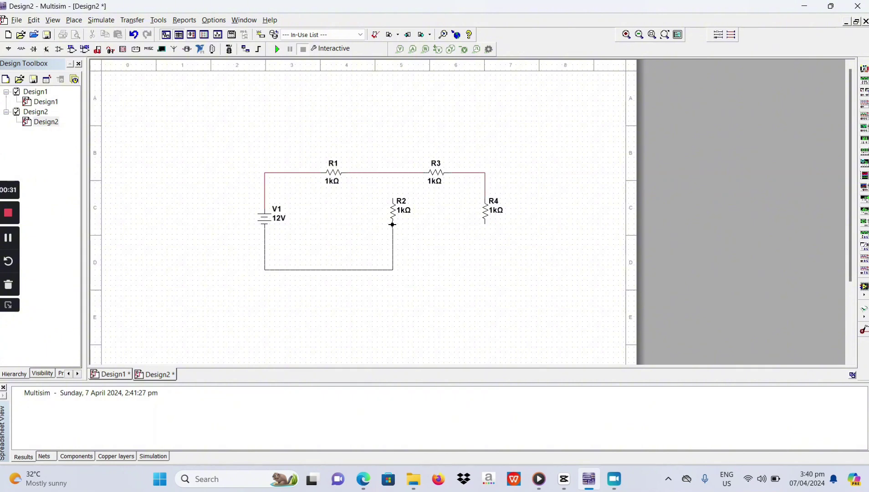
click(485, 221)
click(393, 270)
click(393, 175)
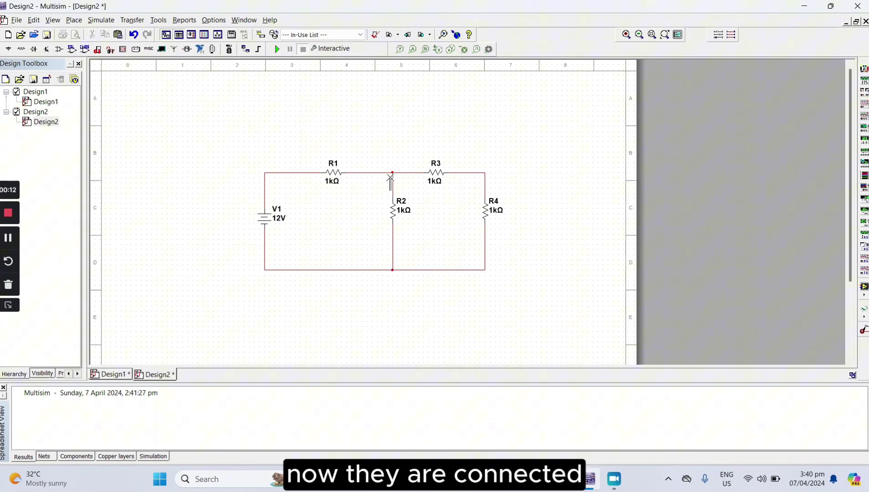
Set R1's resistance to 2kΩ in its properties
double_click(330, 184)
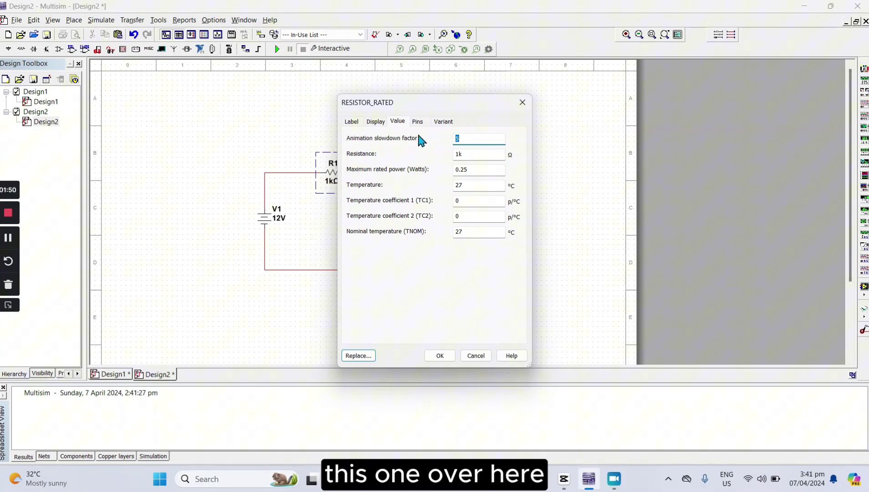
click(457, 156)
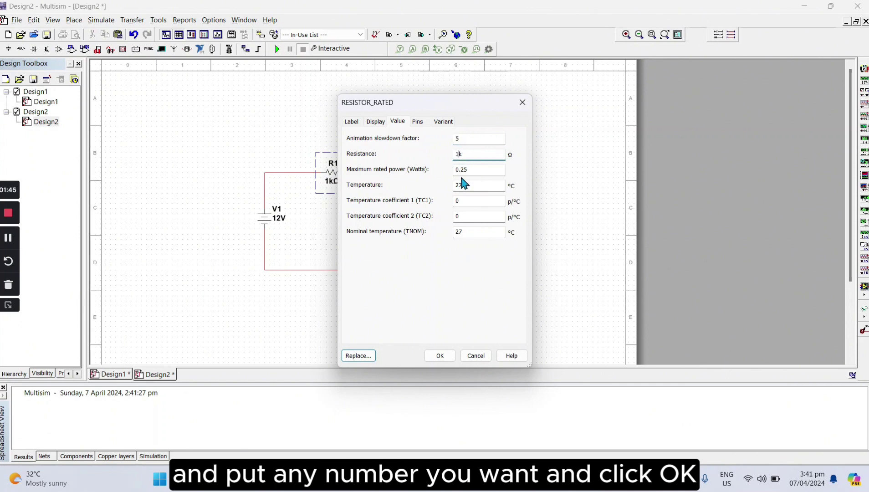
text(2)
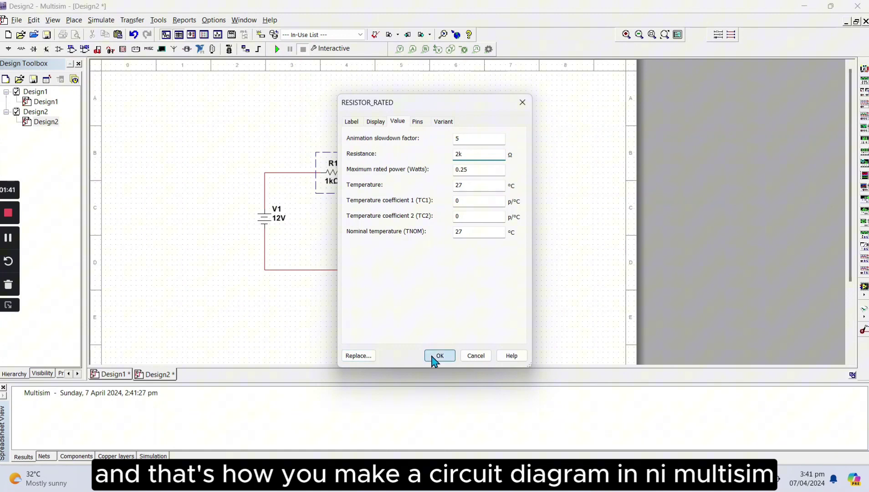
click(432, 357)
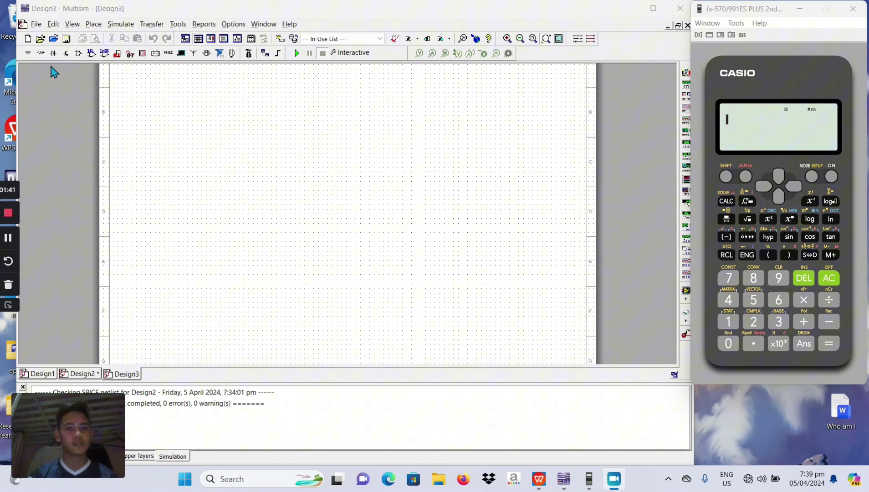
Place a STEP_VOLTAGE source V1 and a GROUND symbol on the Design3 sheet
click(28, 53)
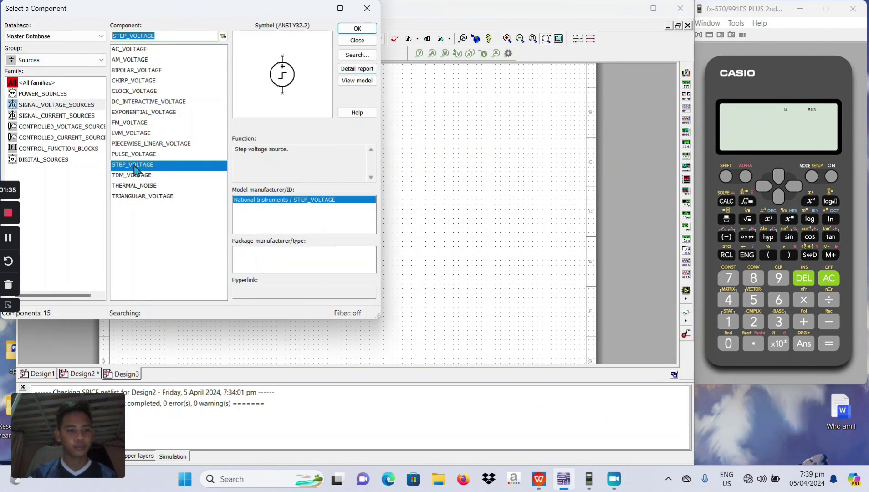
click(358, 30)
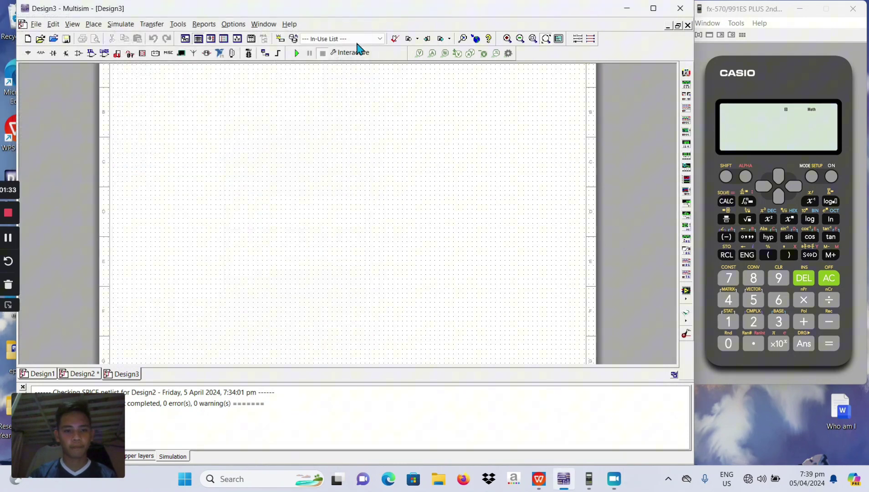
click(215, 201)
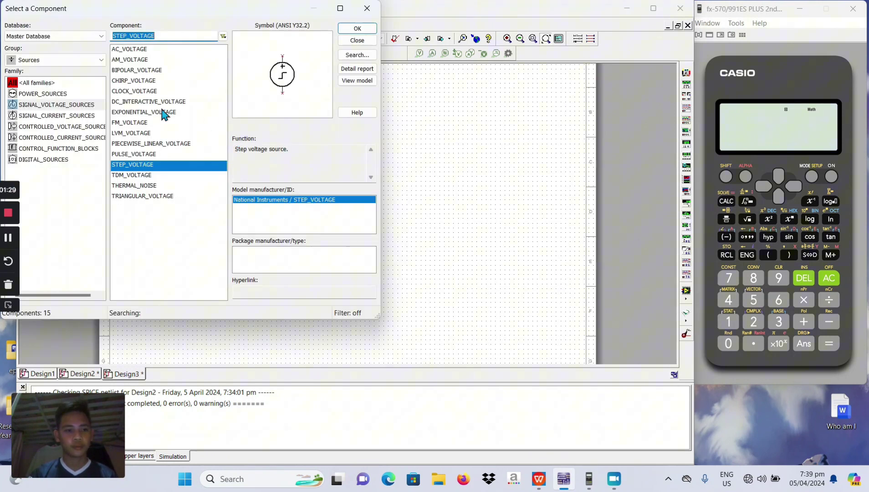
click(74, 94)
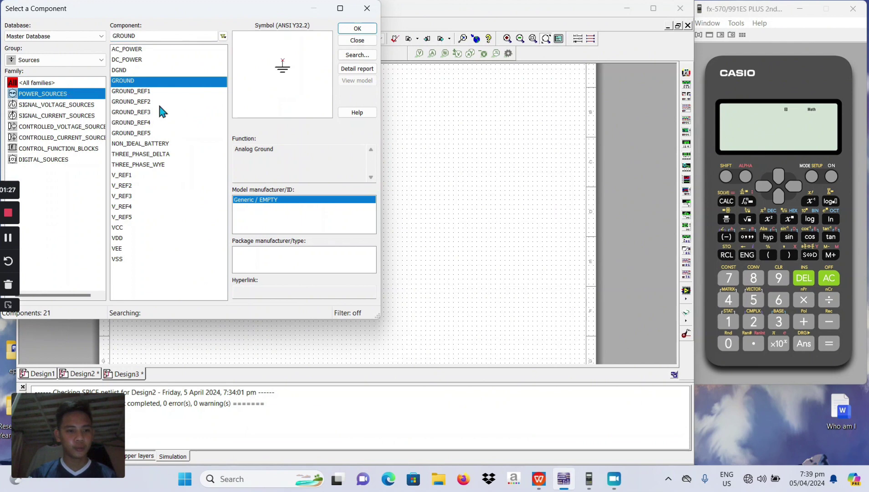
click(372, 37)
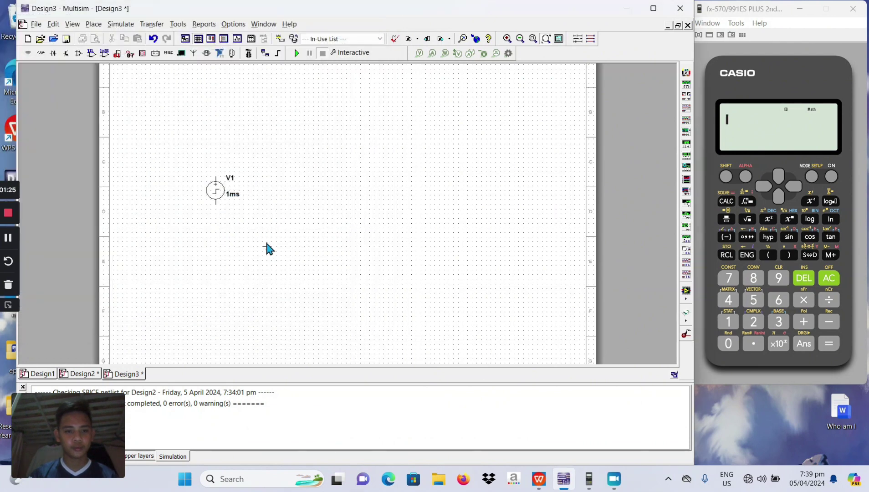
key(ctrl+w)
click(367, 8)
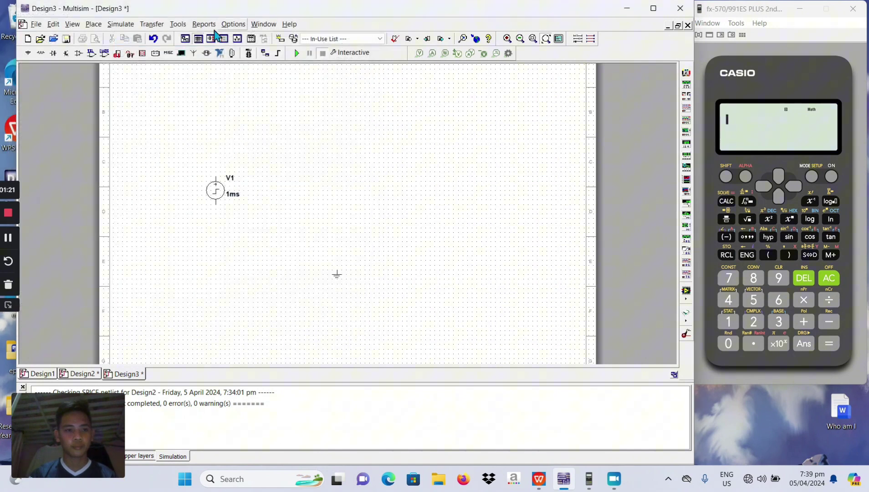
click(42, 53)
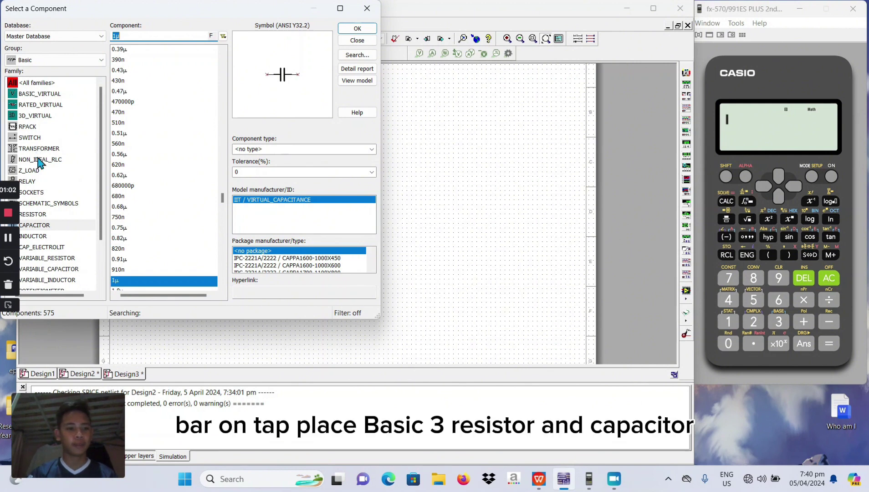
Place three 1kΩ resistors R1–R3 and a 1µF capacitor C1 to the right of V1
click(30, 215)
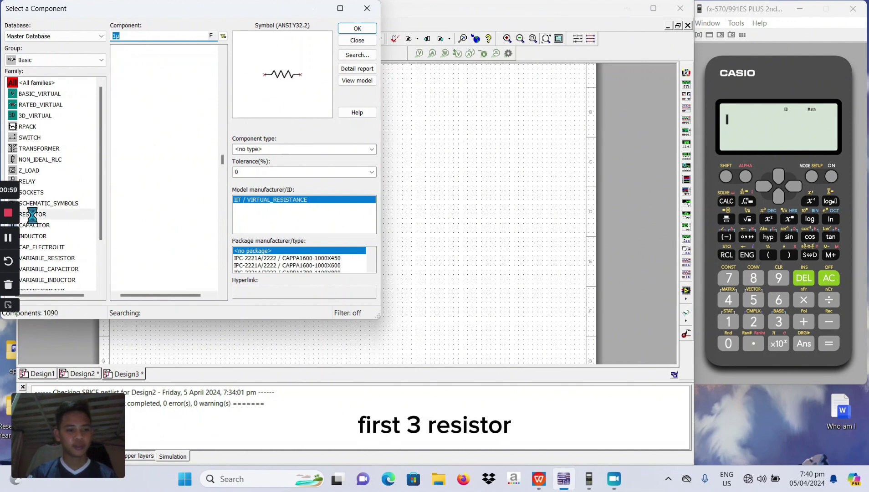
click(364, 30)
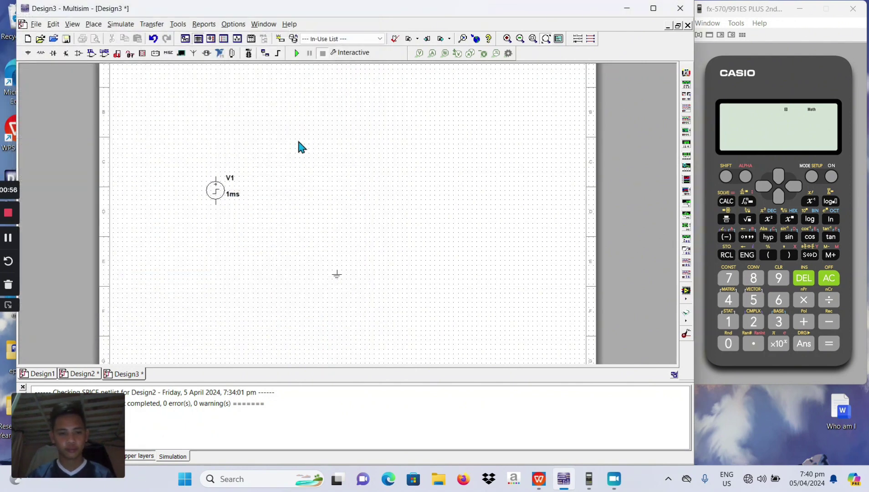
click(268, 151)
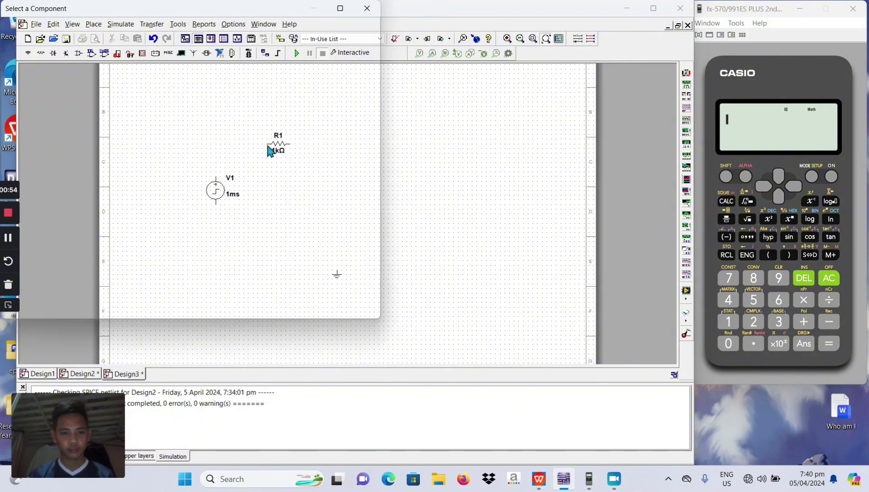
key(Escape)
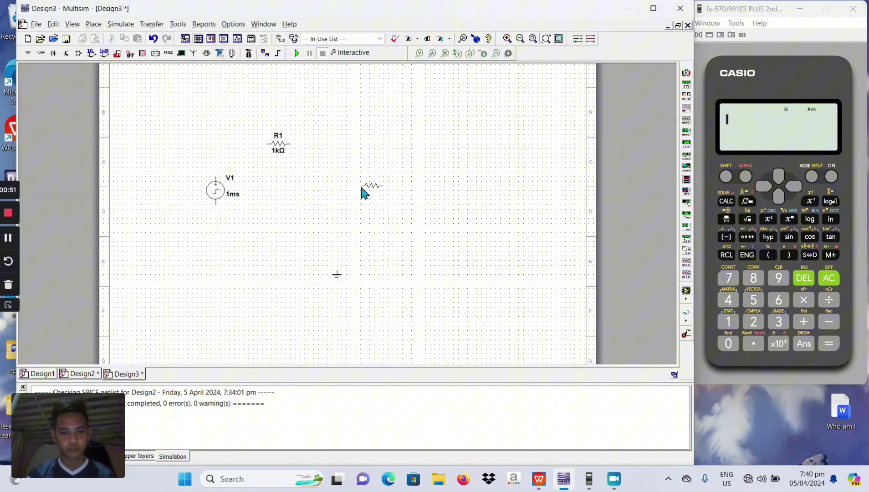
click(362, 191)
key(Return)
click(404, 186)
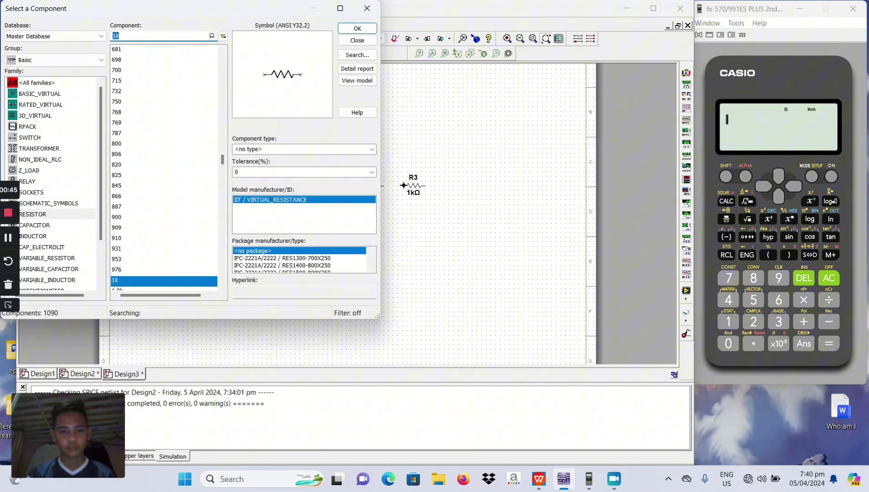
click(64, 225)
key(Return)
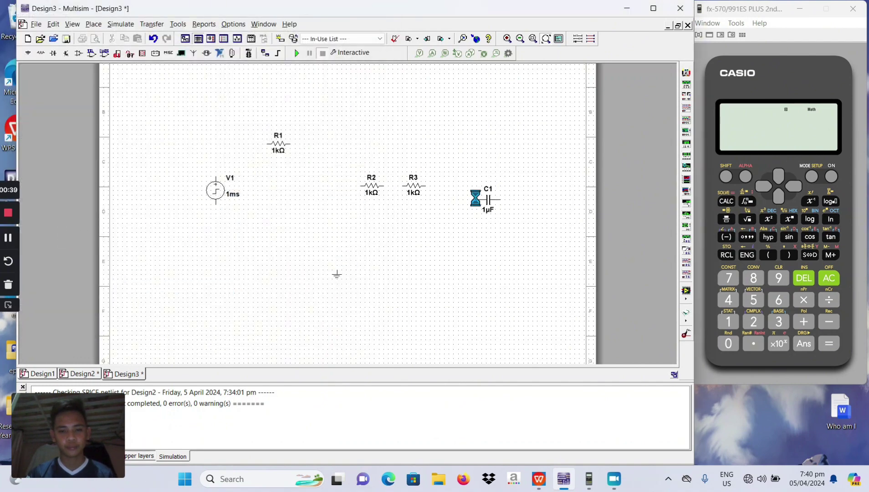
click(476, 198)
key(Escape)
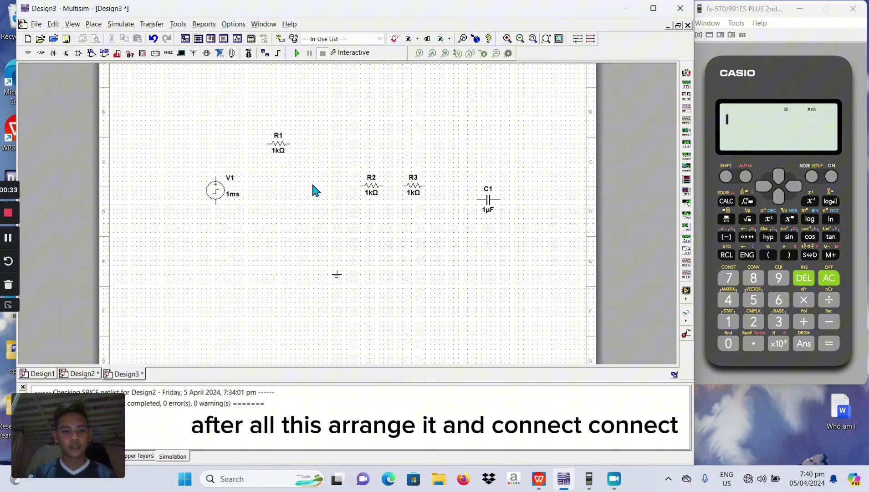
Wire V1's top to R1's left end and rotate R2, R3 and C1 vertical
click(216, 178)
click(269, 144)
click(372, 187)
key(ctrl+r)
click(414, 188)
key(ctrl+r)
click(491, 206)
key(ctrl+r)
Connect R1 to C1's top and run C1's bottom back to V1's bottom
click(290, 144)
click(485, 195)
click(486, 214)
click(486, 265)
click(216, 199)
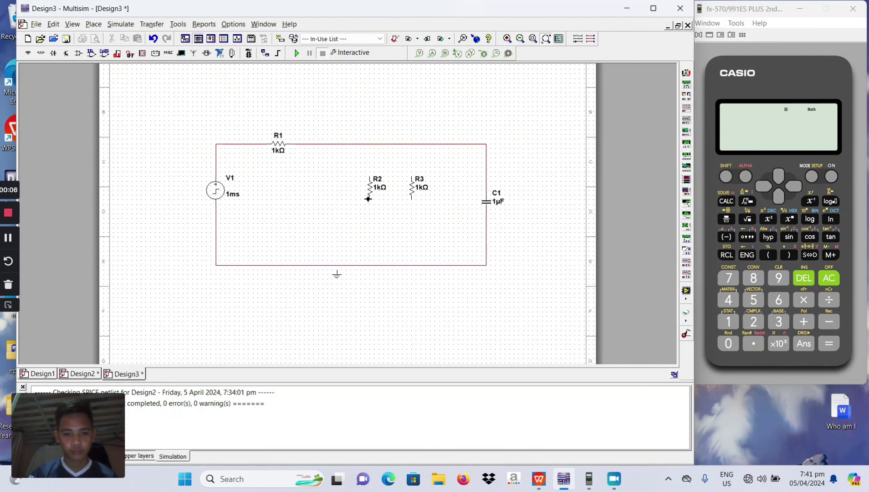
Join R2 and R3 in parallel and bridge them across the top and bottom wires
click(370, 199)
click(412, 199)
click(370, 177)
click(411, 176)
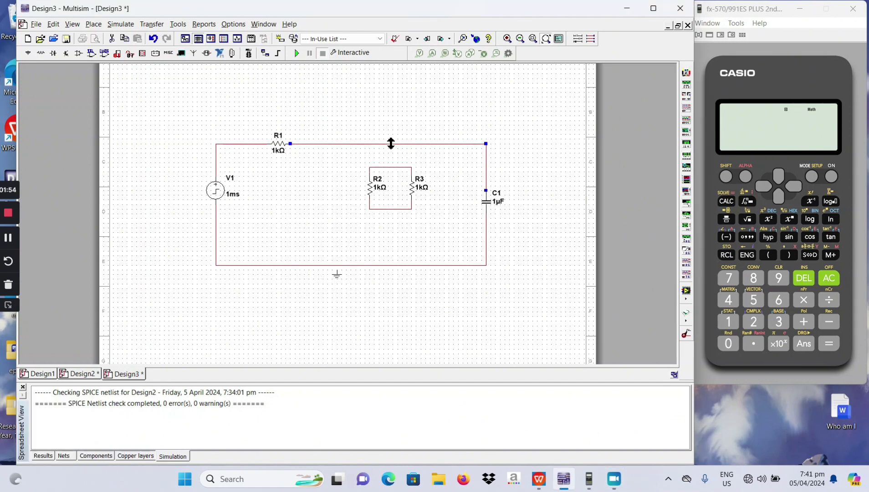
click(392, 144)
click(393, 167)
click(393, 208)
click(393, 266)
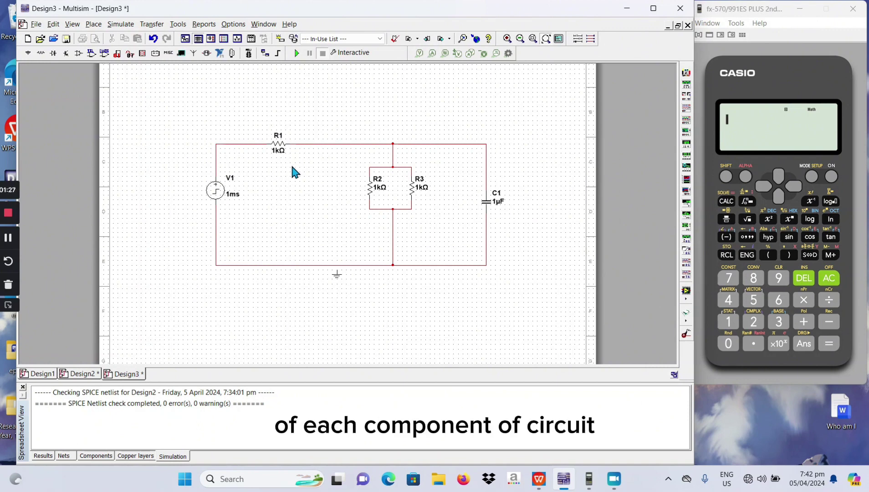
Set resistor R1 to 8Ω
click(295, 144)
click(280, 153)
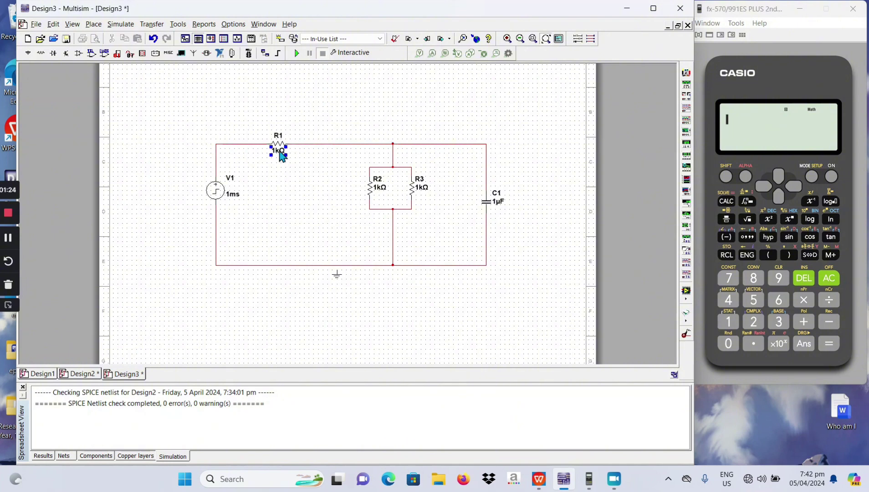
double_click(280, 151)
text(8)
key(Return)
Set R2 and R3 to 30Ω each and capacitor C1 to 20µF
double_click(379, 187)
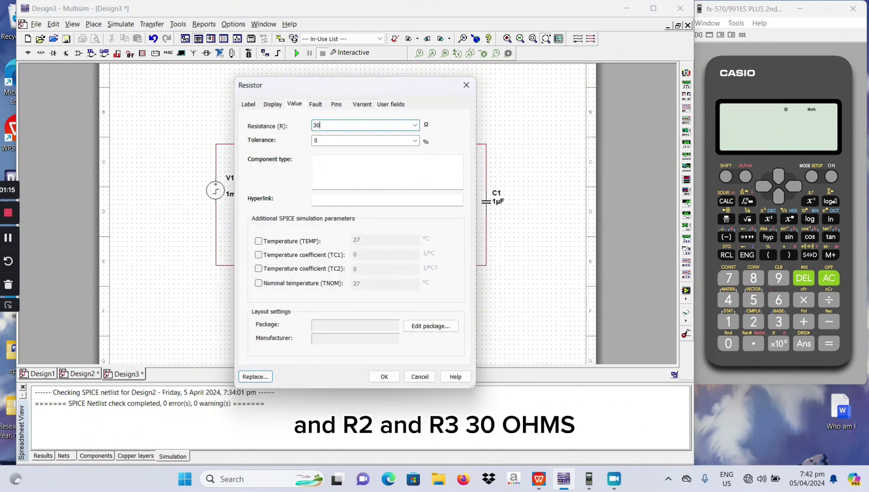
key(Return)
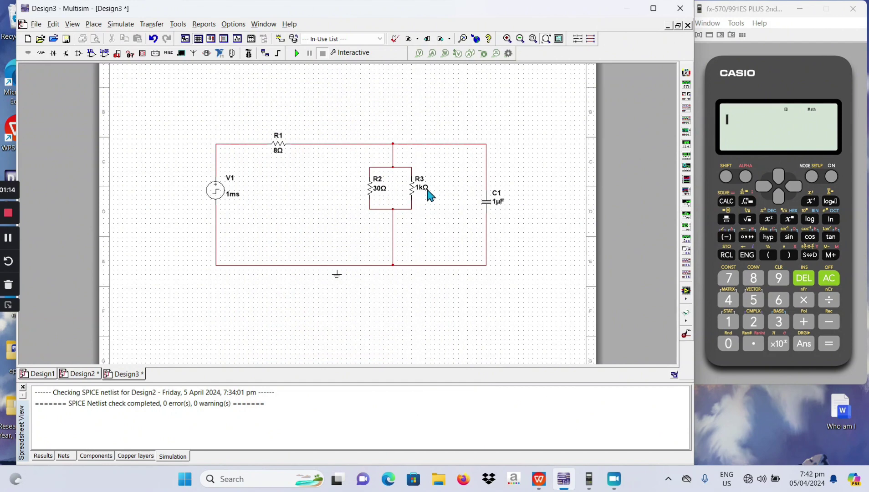
double_click(428, 195)
text(30)
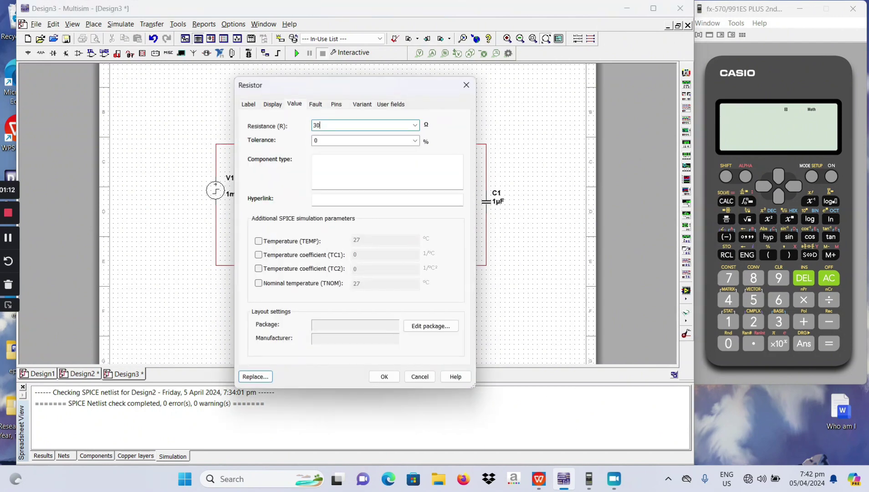
key(Return)
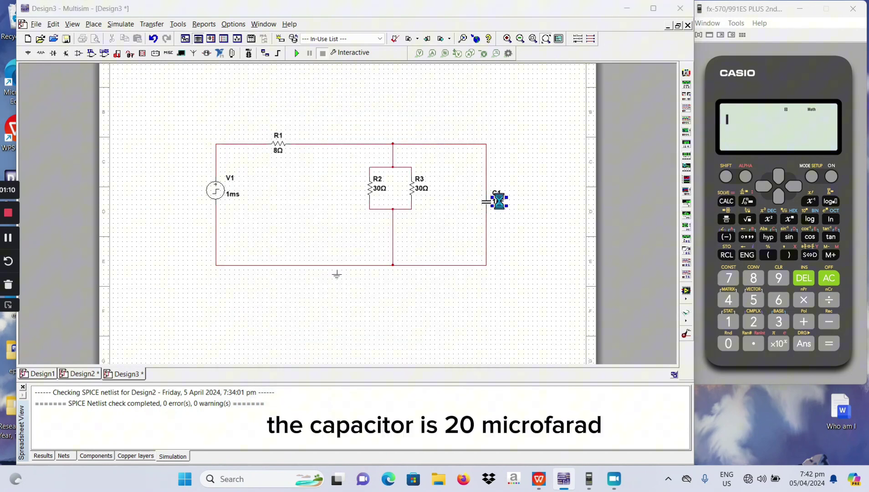
double_click(501, 207)
text(20u)
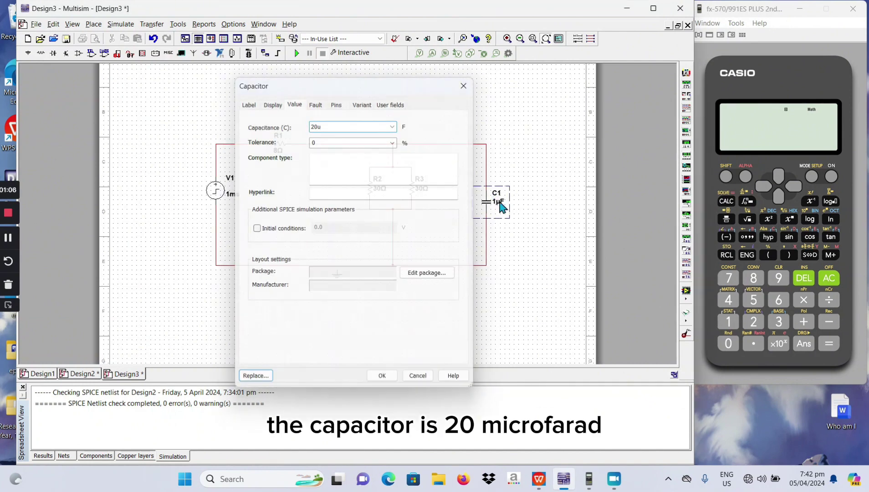
key(Return)
Give step source V1 a final level of 100 V and a 0 s step time
double_click(235, 186)
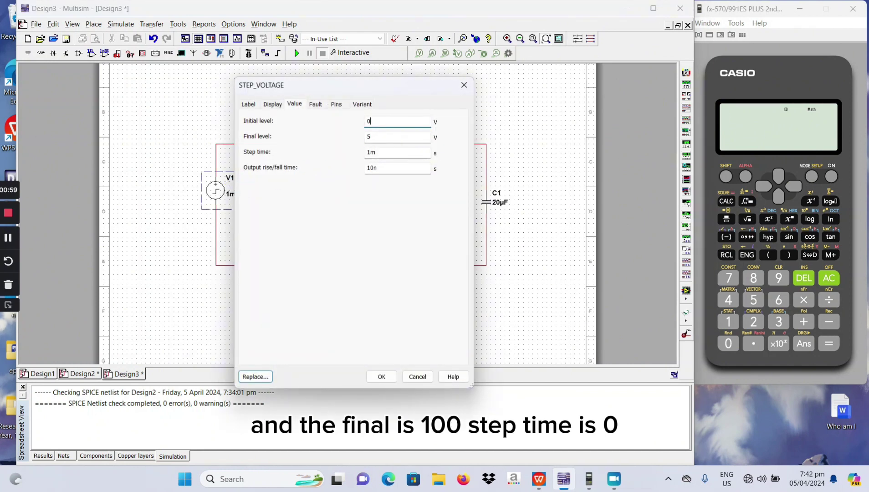
text(100)
key(Tab)
key(Tab)
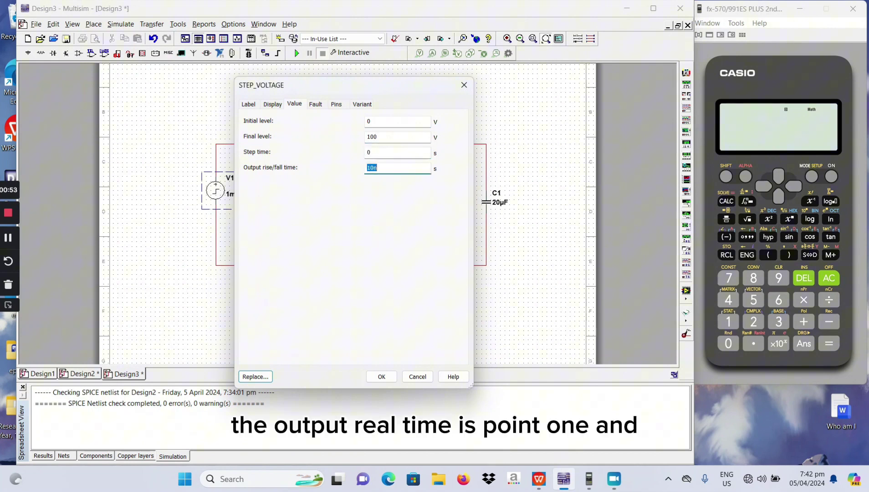
text(.)
key(Return)
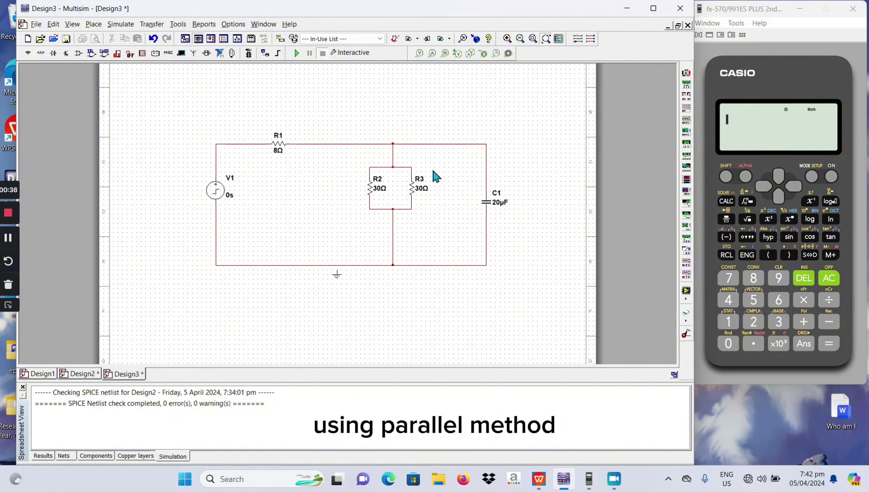
Calculate 30(30)/(30+30) = 15 Ω for R2 parallel R3, then clear the calculator
click(779, 324)
click(728, 343)
click(768, 254)
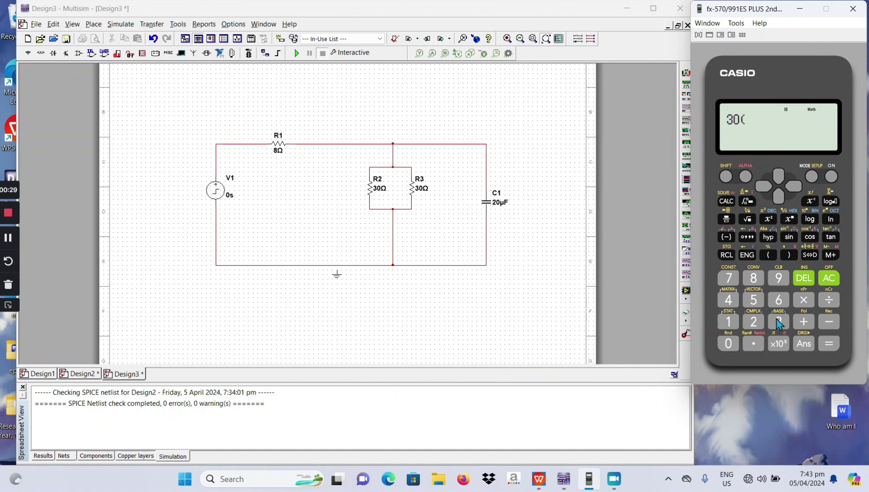
click(779, 324)
click(728, 343)
click(789, 255)
click(727, 217)
text(30+30)
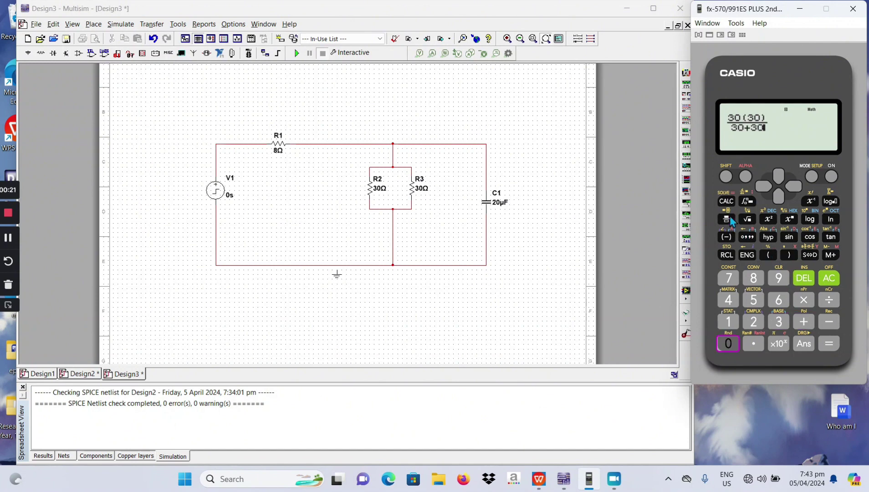
key(Return)
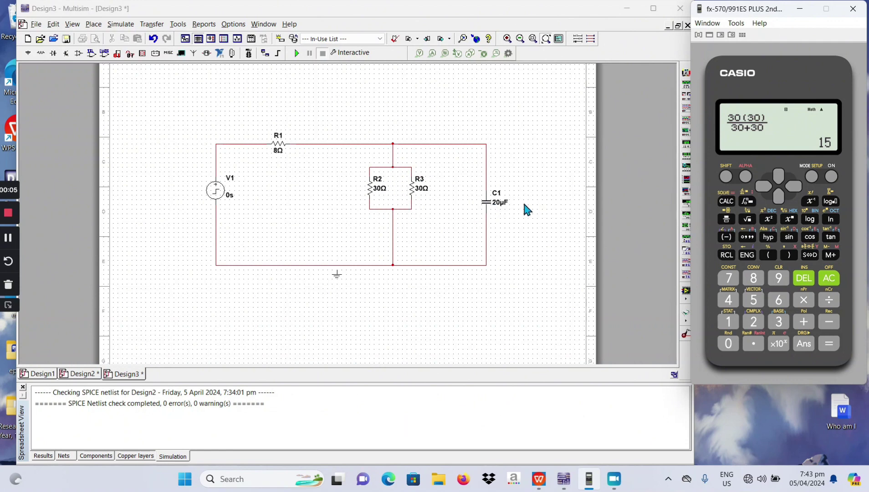
click(831, 176)
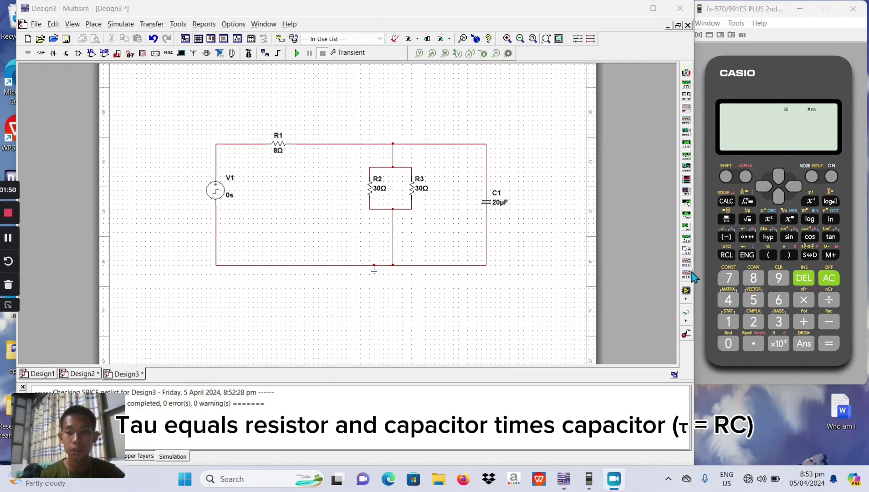
Evaluate the time constant (15+8)(20×10⁻⁶) on the calculator
click(769, 255)
click(728, 323)
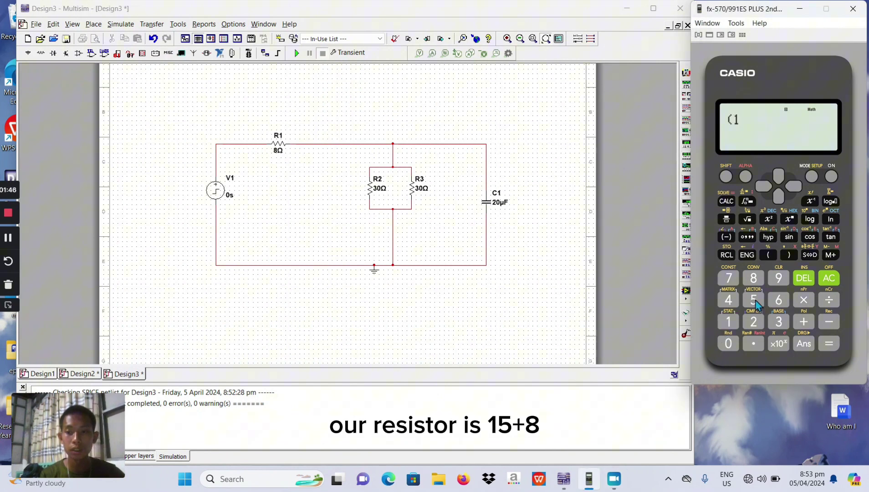
click(755, 302)
click(804, 322)
click(752, 282)
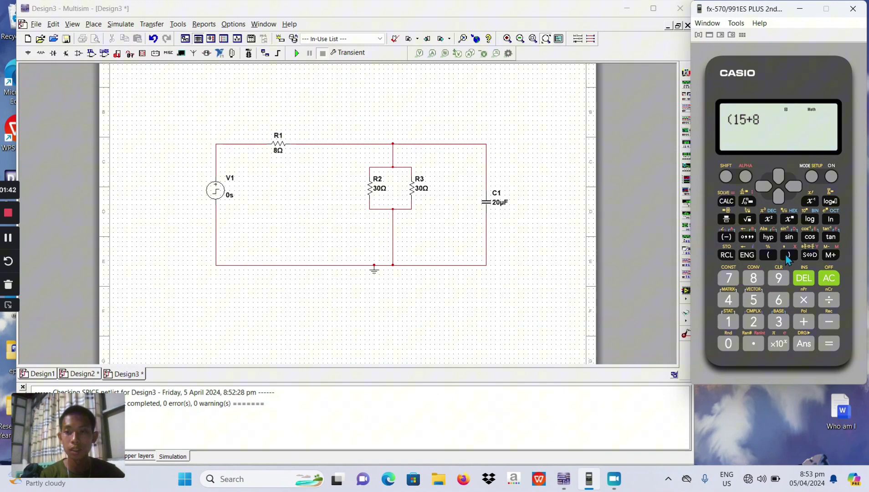
click(787, 255)
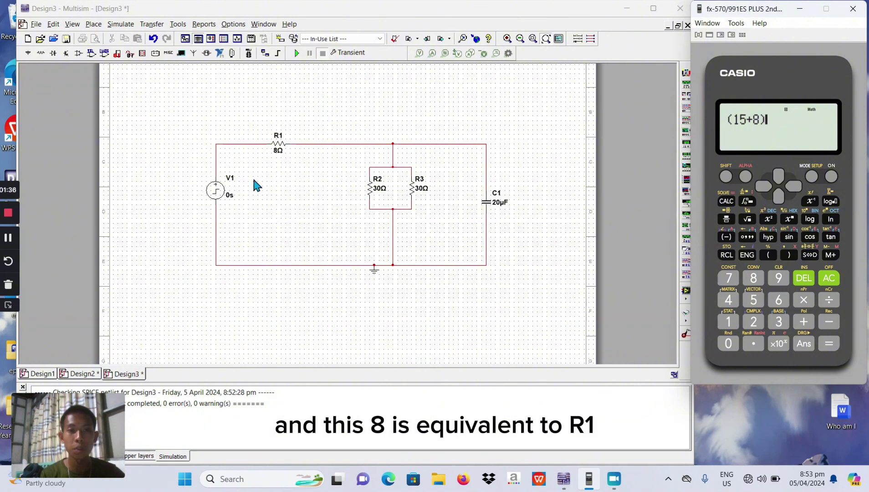
click(766, 254)
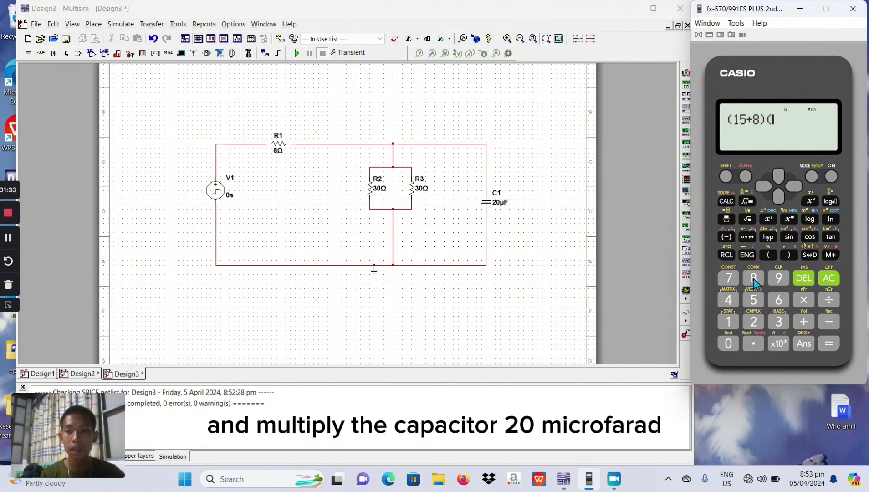
click(753, 322)
click(730, 350)
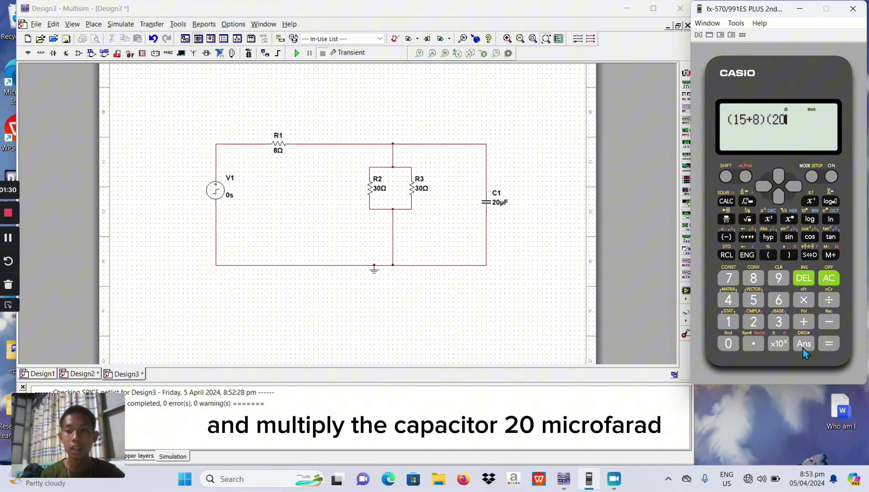
click(779, 344)
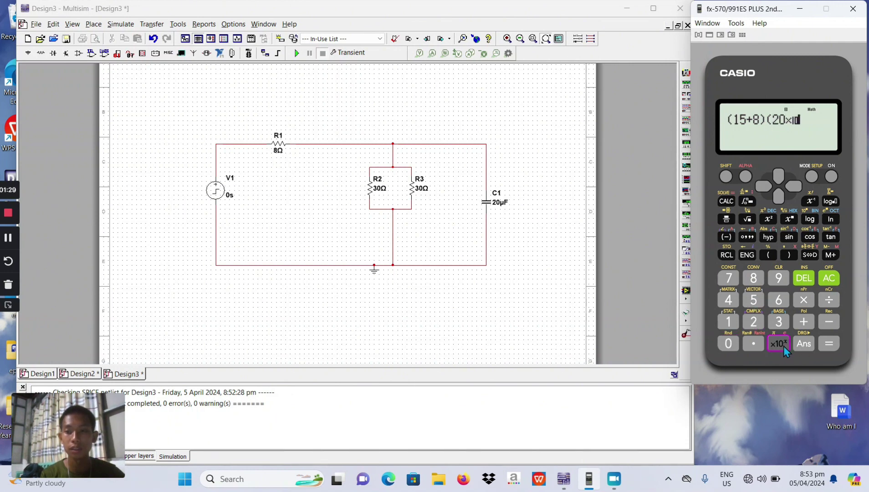
click(826, 321)
click(782, 300)
click(792, 254)
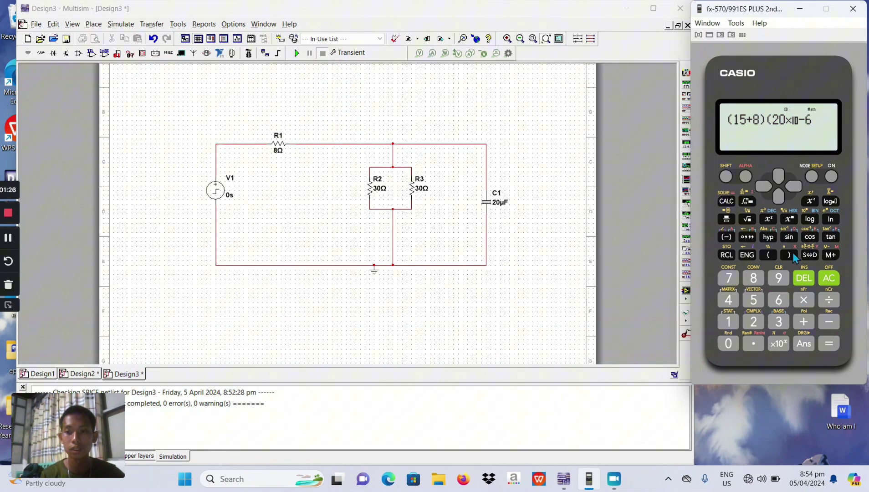
click(827, 344)
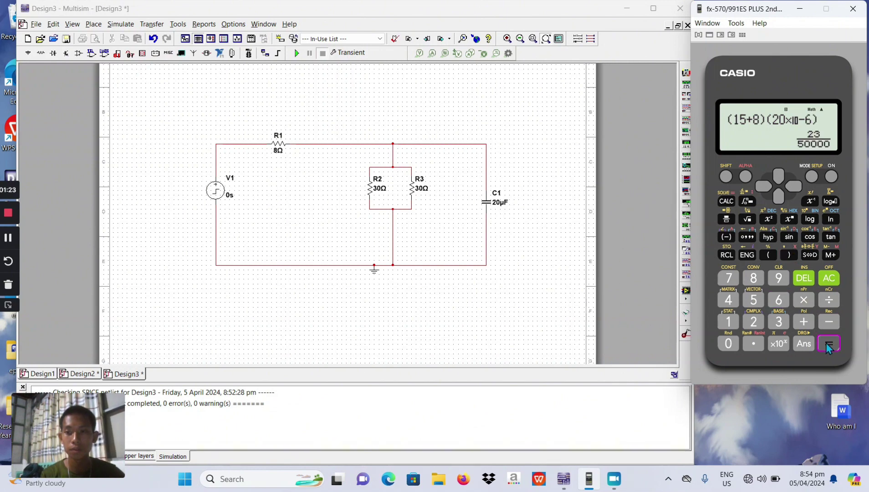
Multiply the answer by 5 and show it as the decimal 2.3×10⁻³
click(803, 300)
click(753, 301)
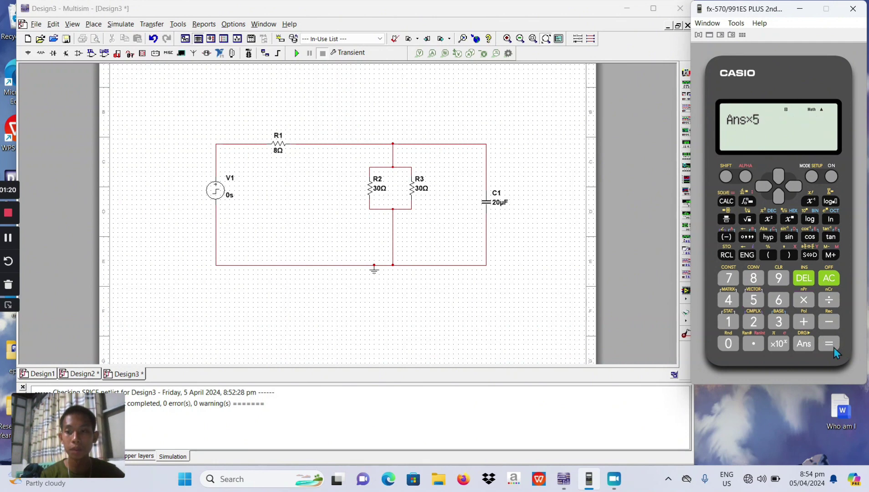
click(827, 344)
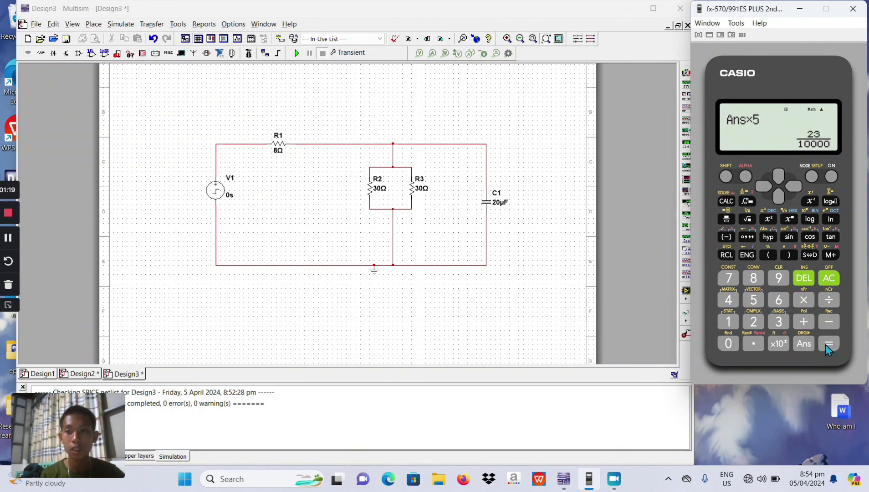
click(808, 254)
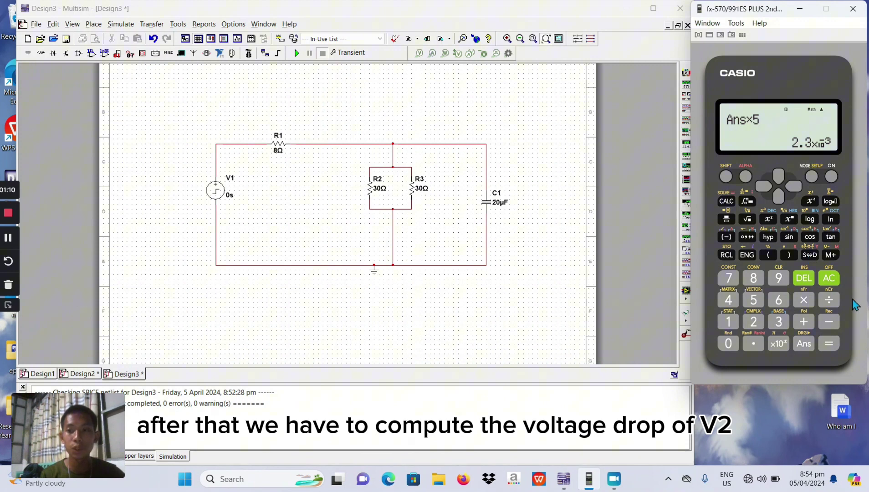
Clear the calculator and enter the fraction numerator 100(15)
click(828, 281)
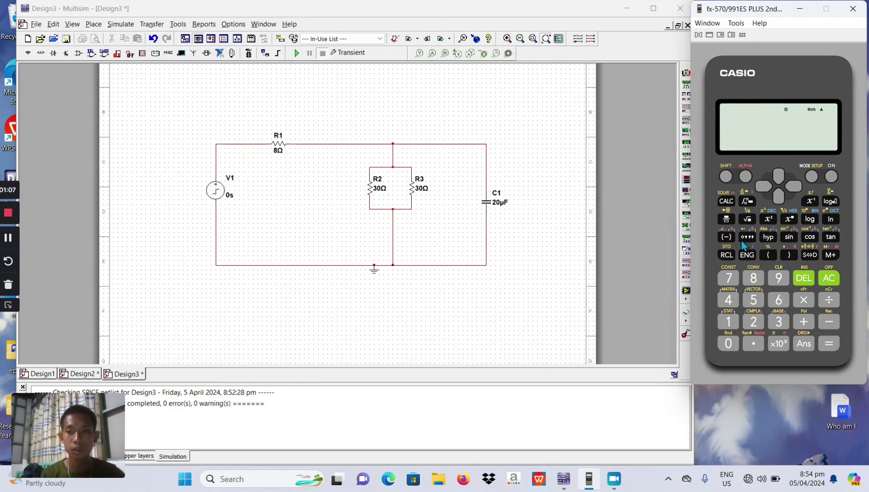
click(726, 219)
click(729, 340)
click(730, 341)
click(729, 341)
key(BackSpace)
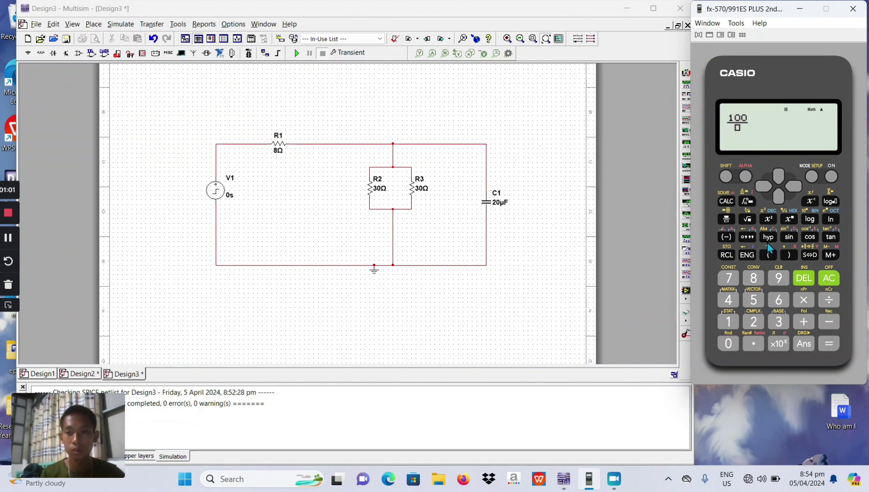
click(769, 254)
click(735, 318)
click(760, 297)
click(790, 256)
Enter 15+8 as the denominator and evaluate it to the decimal 65.2173913
click(778, 196)
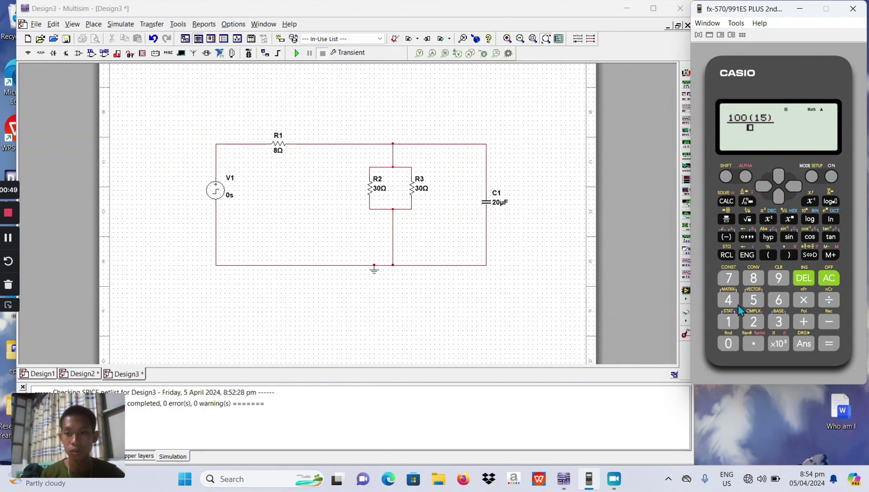
click(752, 299)
click(803, 322)
click(754, 278)
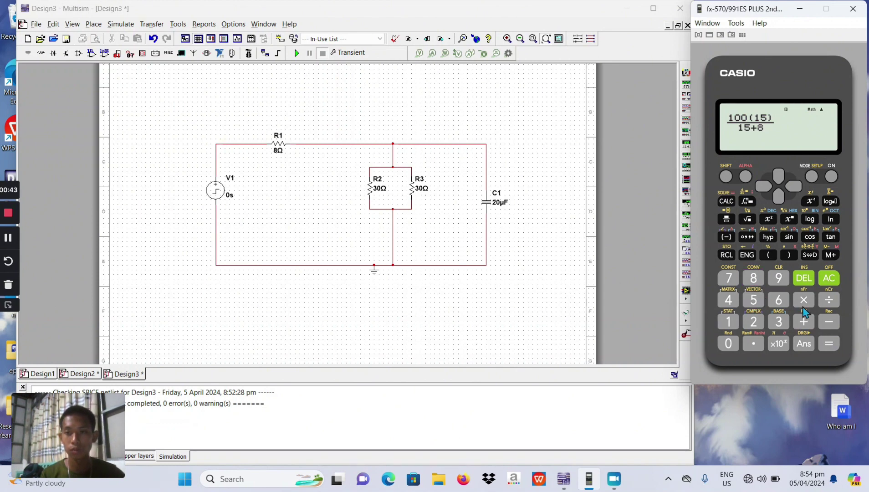
click(828, 343)
click(813, 255)
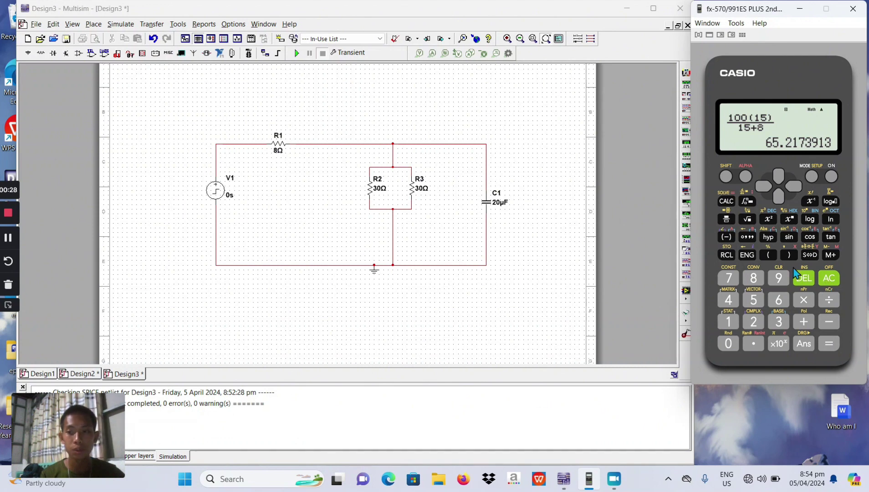
Open Transient analysis settings with initial conditions 'Set to zero' and end time 0.002 s
click(360, 52)
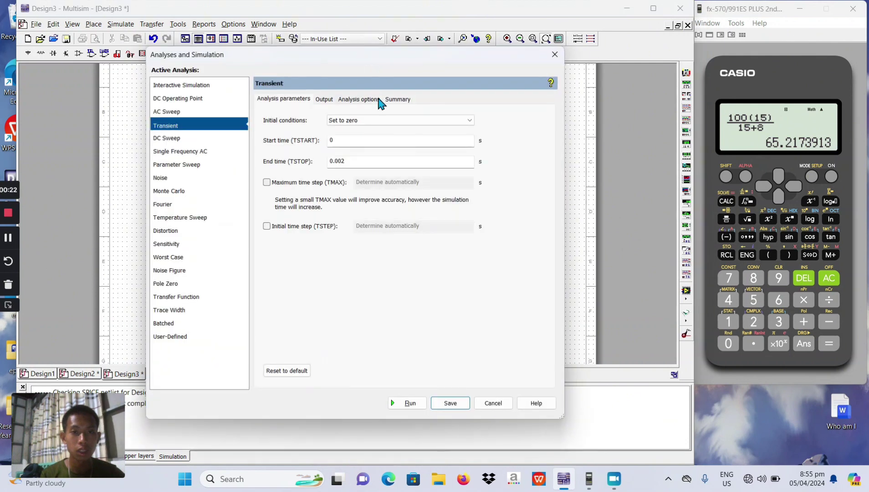
scroll(350, 122, down, 1)
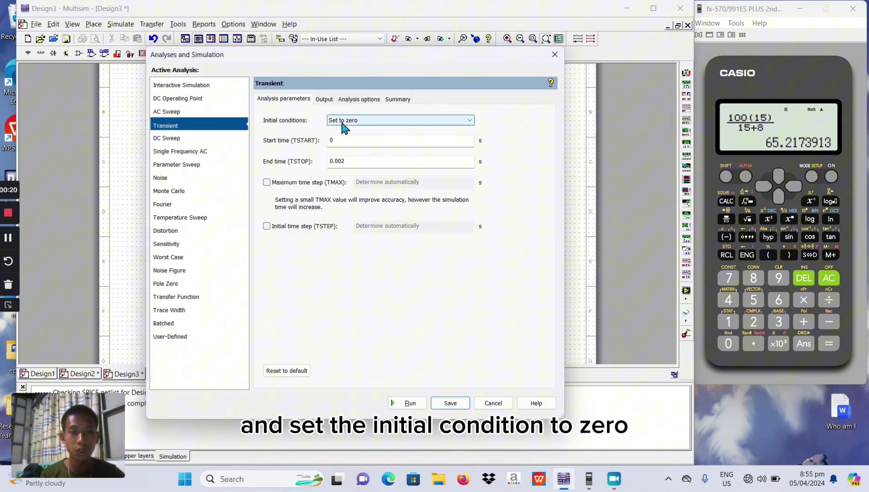
click(456, 123)
click(453, 129)
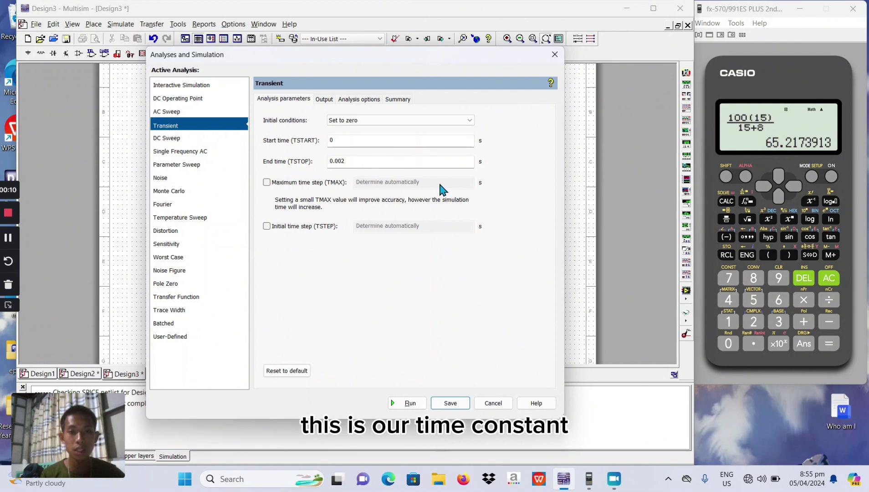
Make V(2) the only output variable and run the transient simulation
click(322, 100)
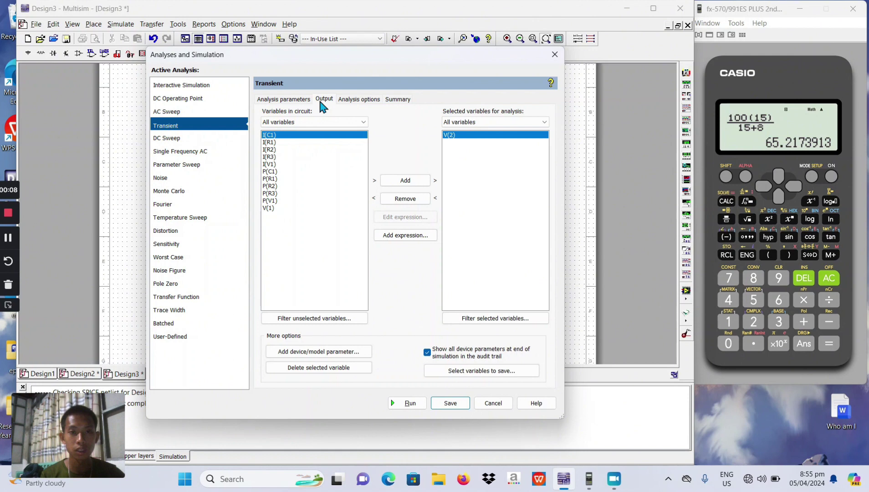
click(404, 200)
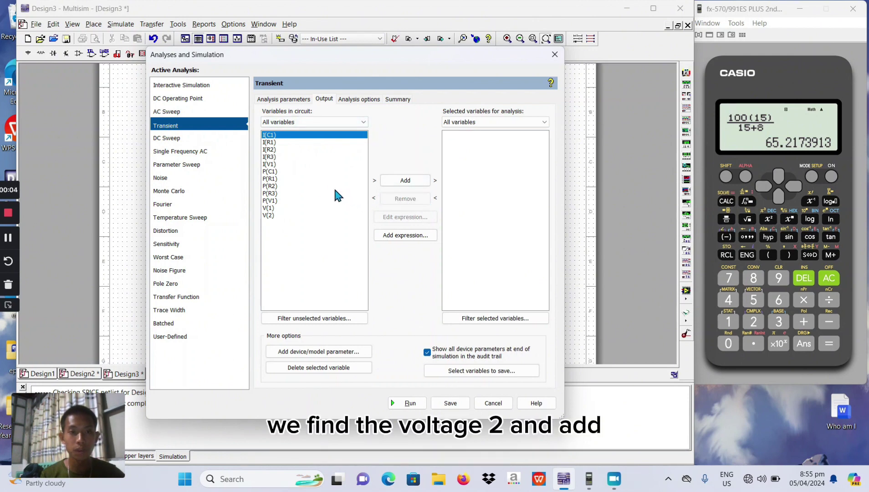
click(299, 214)
click(404, 181)
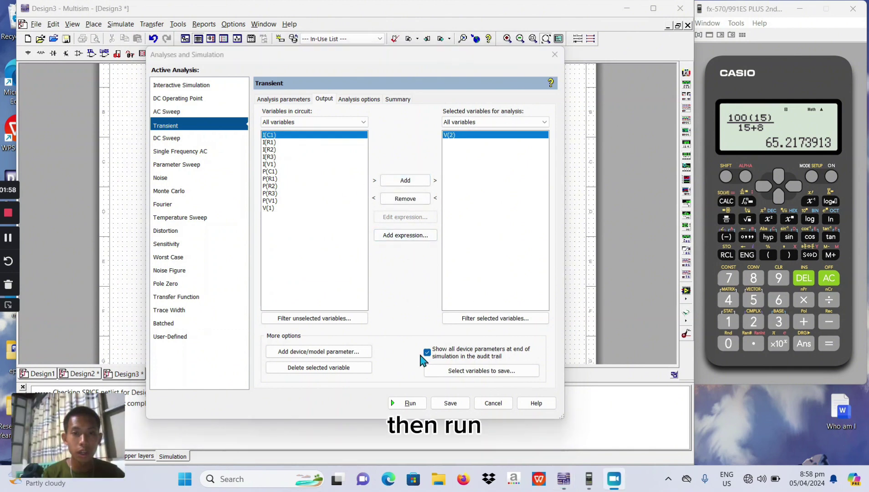
click(410, 403)
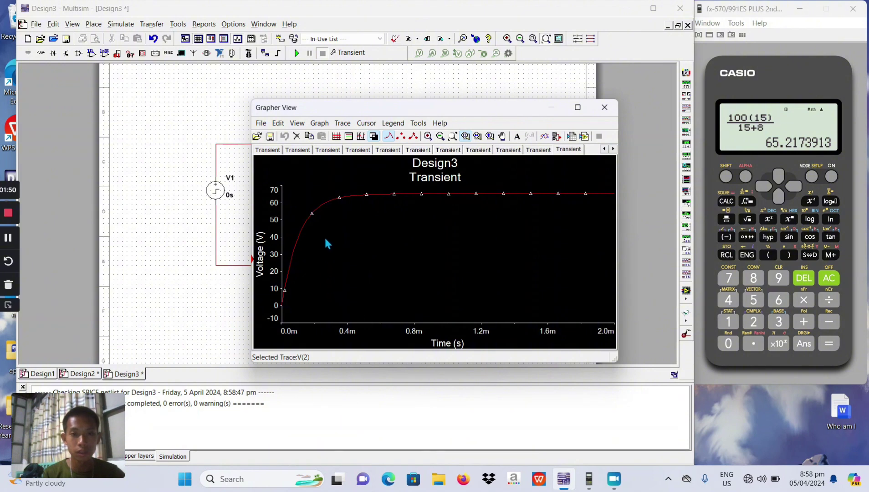
Show Grapher cursors and drag cursor 2 along V(2) to where it reads 65.2173 V
click(362, 138)
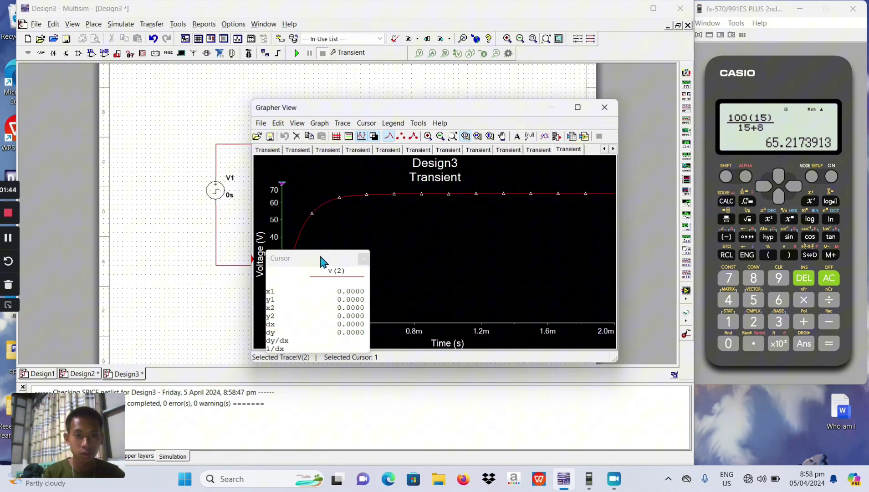
drag(320, 257, 207, 221)
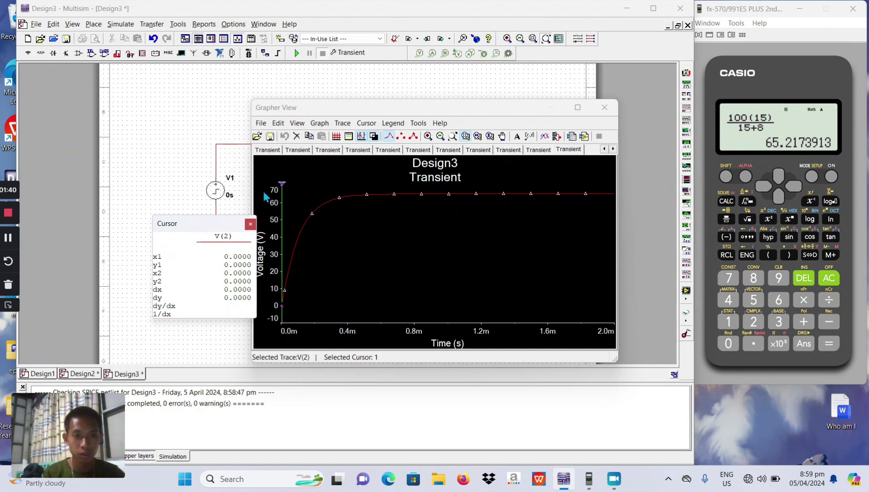
drag(283, 184, 518, 175)
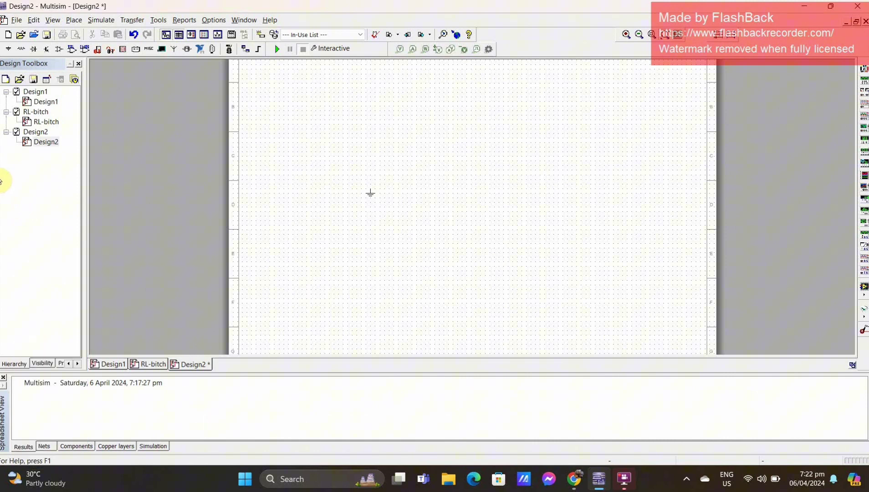
Place a STEP_CURRENT source I1 on the Design2 schematic
click(8, 49)
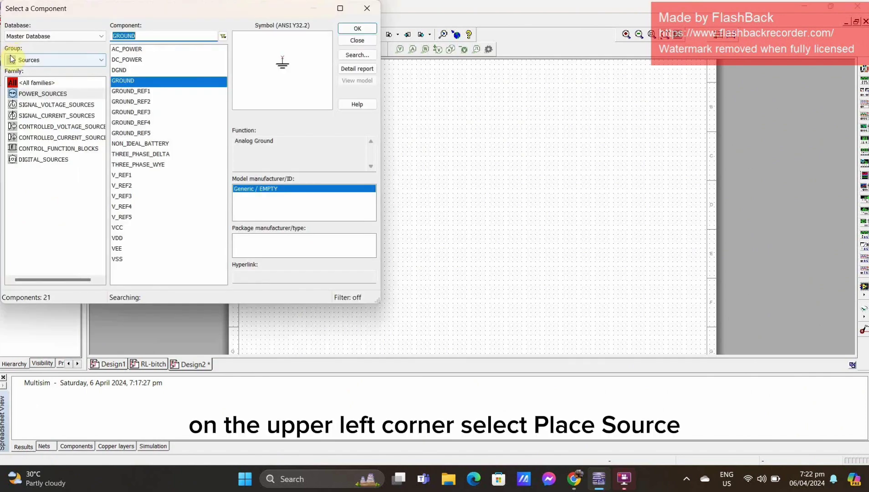
click(40, 95)
click(51, 105)
click(53, 116)
click(357, 29)
click(326, 170)
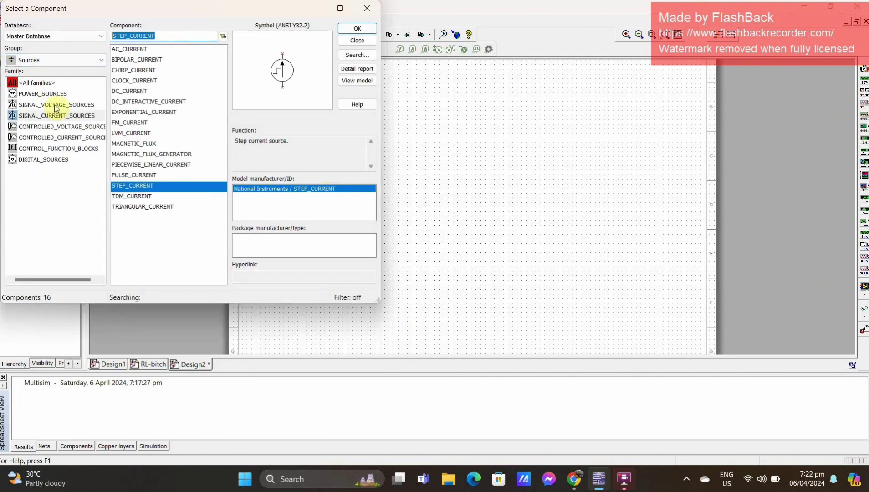
click(368, 9)
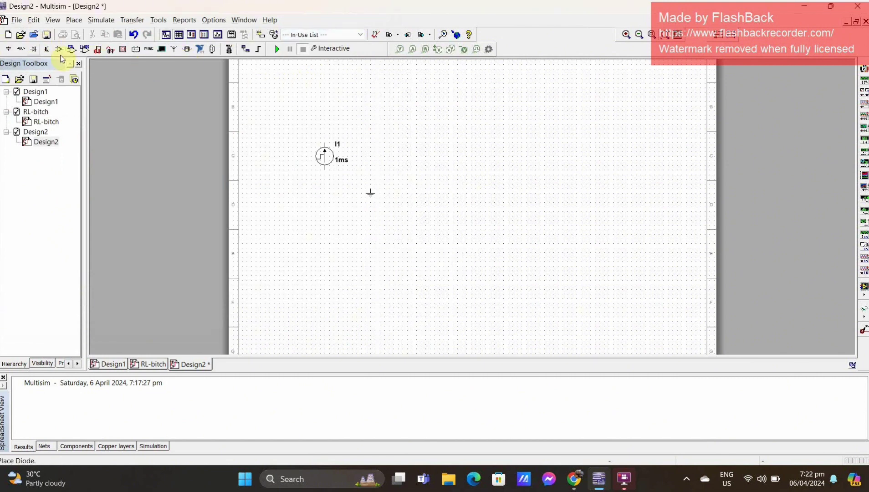
Place 1 kΩ resistor R1 horizontally at the top and R2 vertically on the right
click(21, 49)
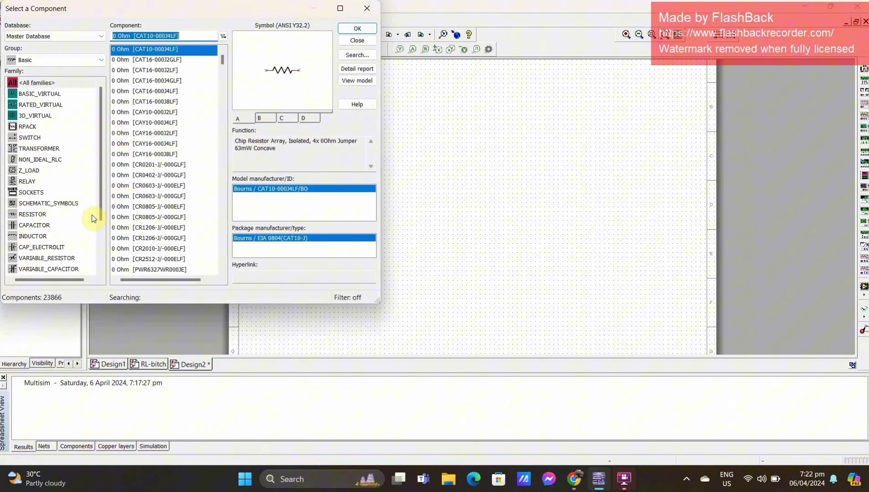
click(33, 214)
click(358, 28)
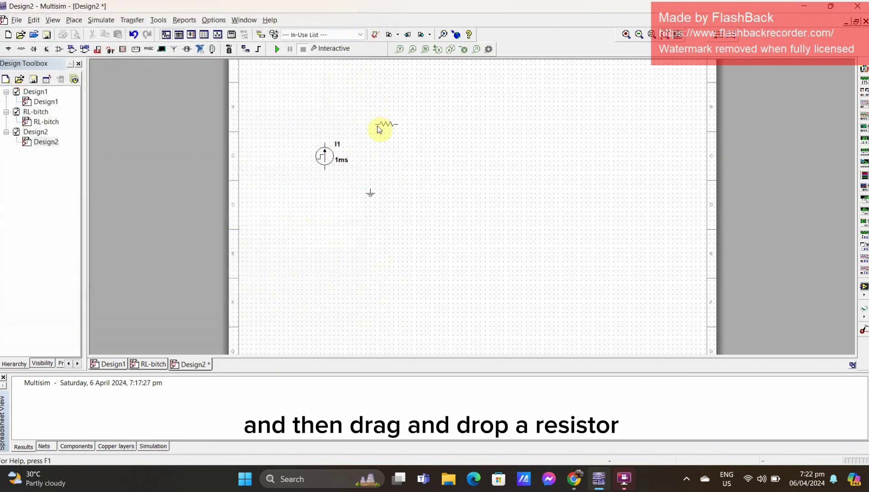
click(381, 116)
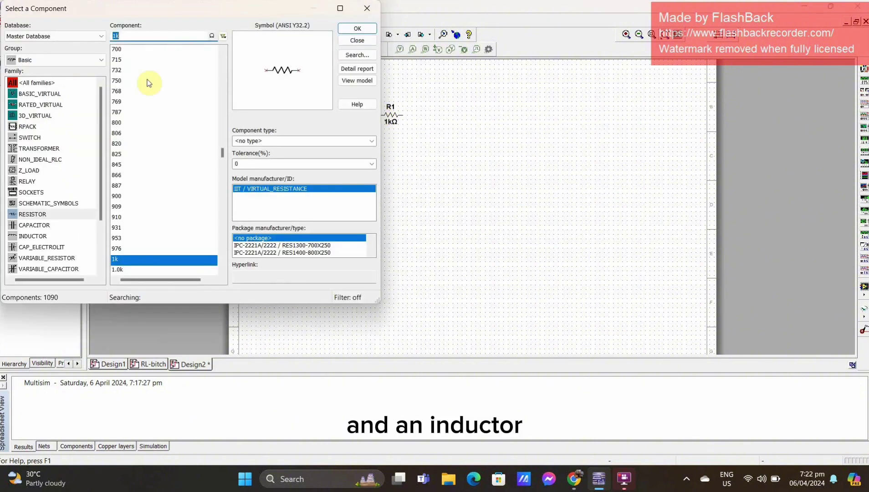
click(358, 28)
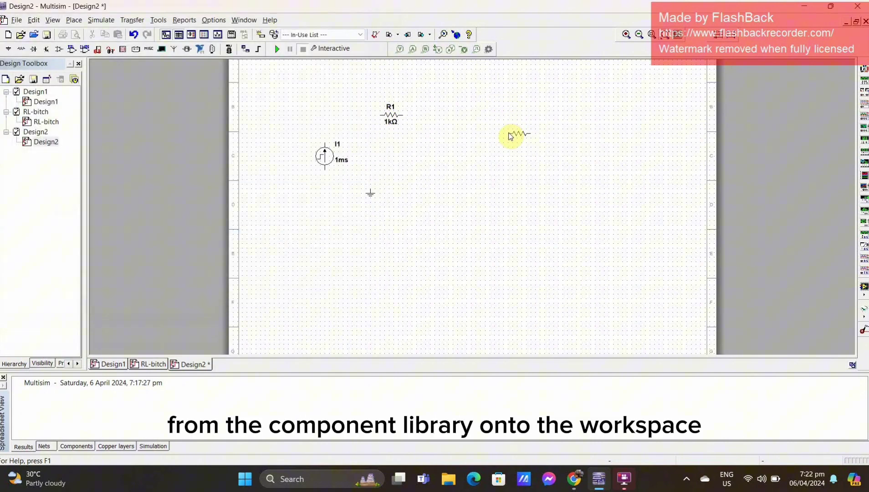
key(ctrl+r)
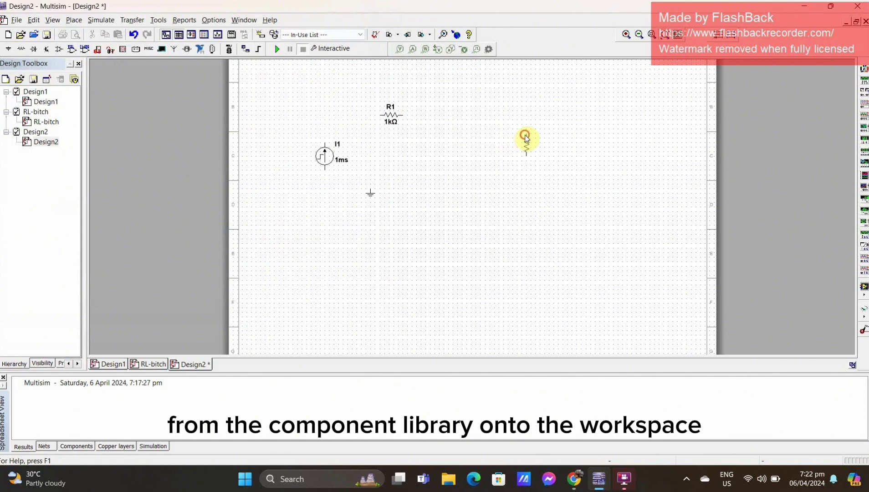
click(526, 137)
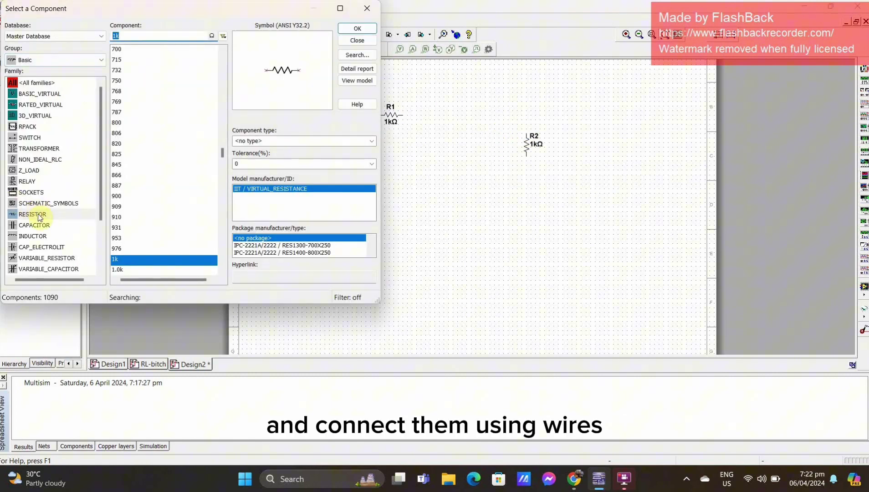
Place 1 mH inductor L1 beside R2
click(40, 236)
click(356, 28)
click(476, 138)
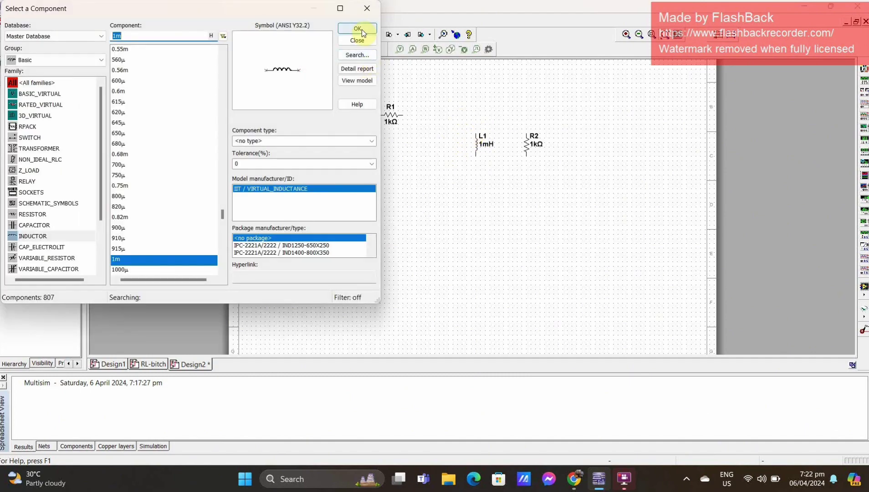
click(364, 41)
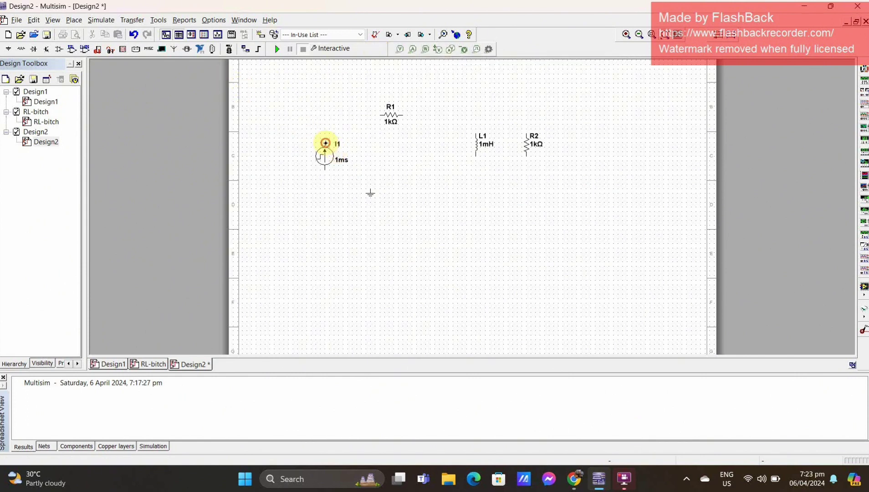
Wire I1's top pin to R1, and R1's right pin to L1's top
click(324, 145)
click(380, 115)
click(404, 115)
click(476, 130)
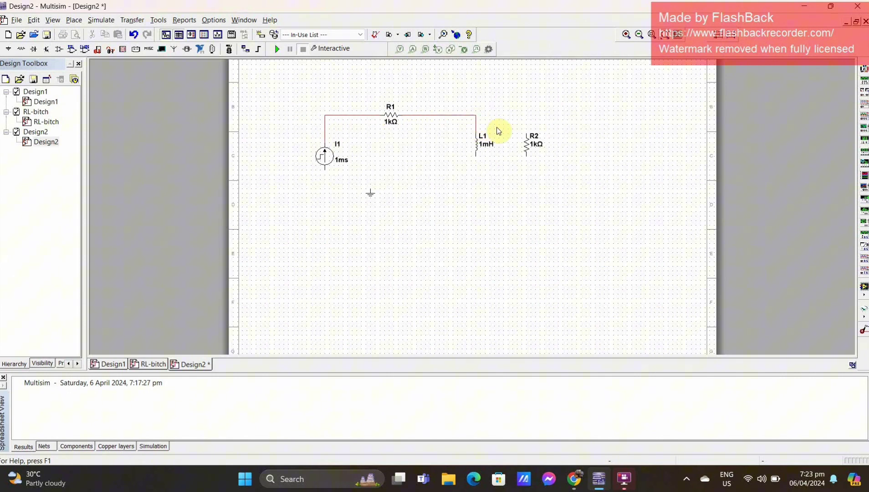
Connect R2's top pin to the L1 node, undoing a misrouted wire
click(525, 133)
click(476, 115)
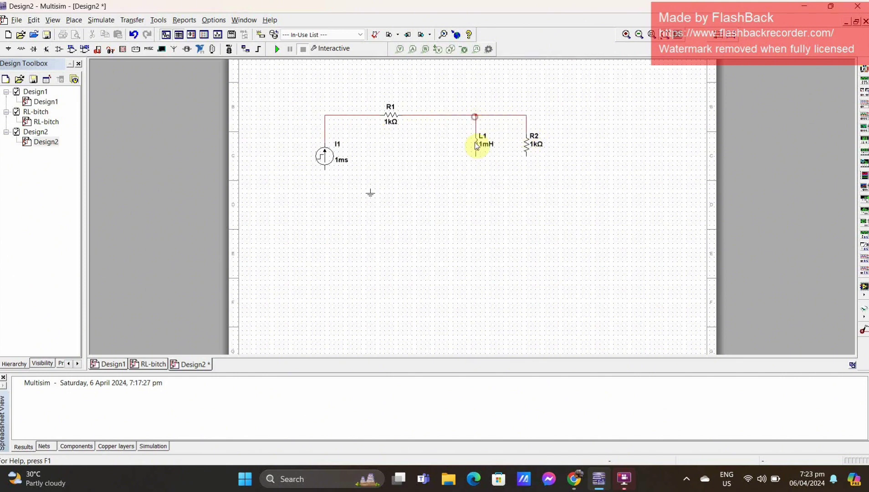
click(526, 155)
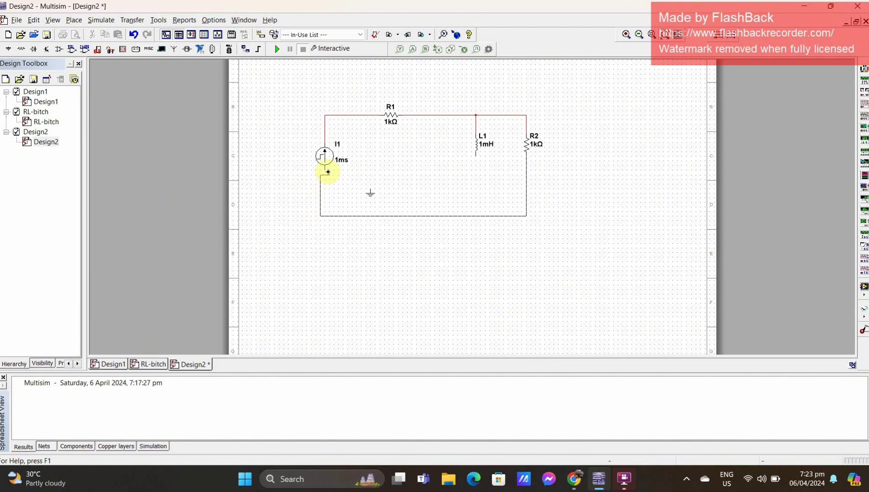
click(323, 216)
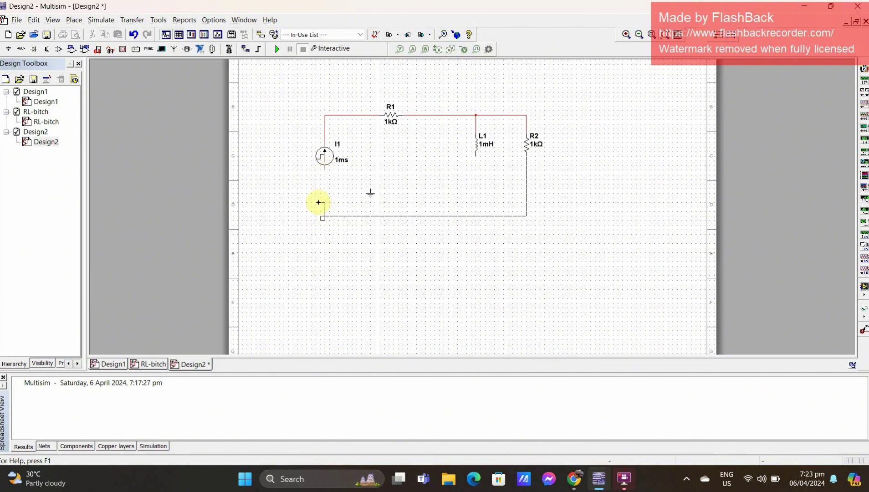
key(Escape)
key(ctrl+z)
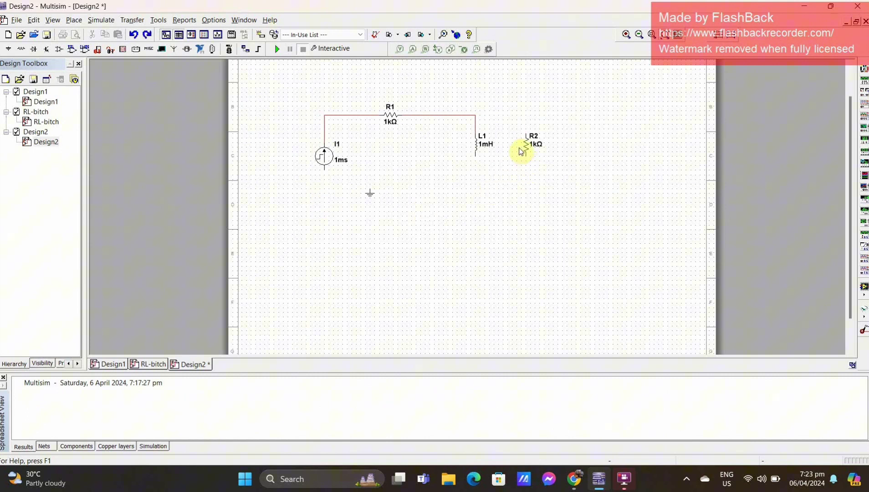
click(526, 133)
click(475, 116)
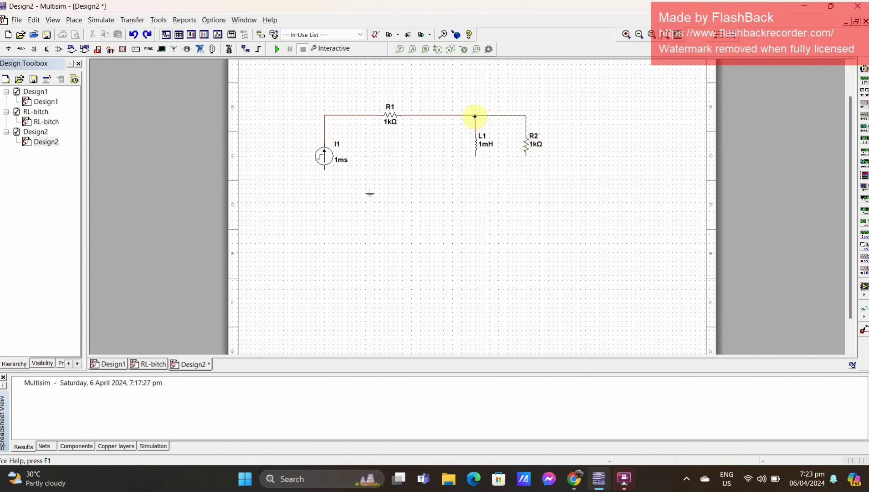
Wire R2 and L1 bottoms to the source's bottom wire and add a ground
click(526, 155)
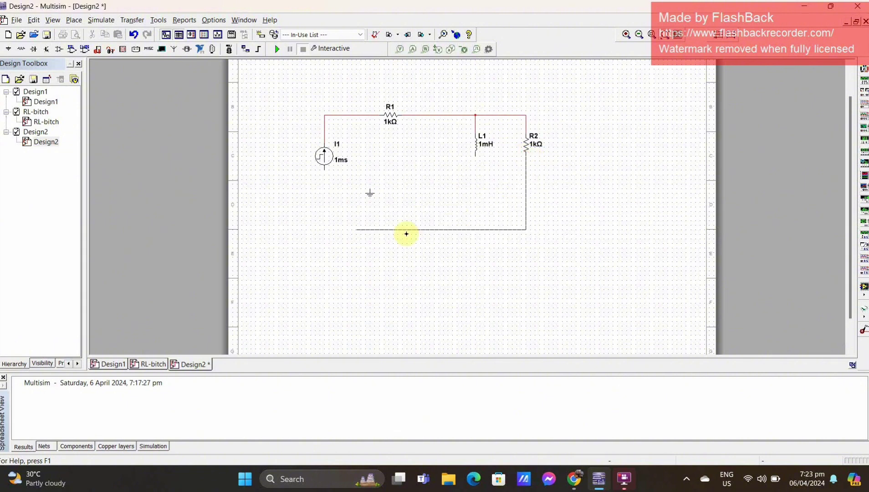
click(325, 169)
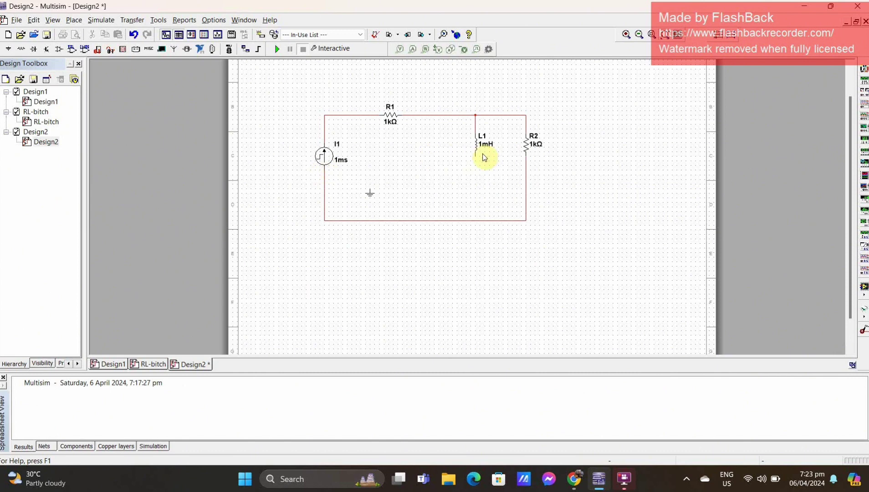
click(476, 154)
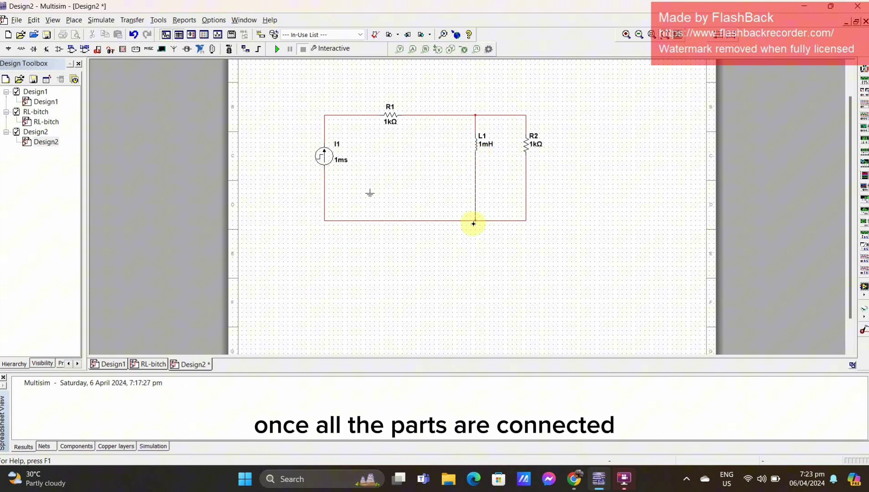
click(475, 220)
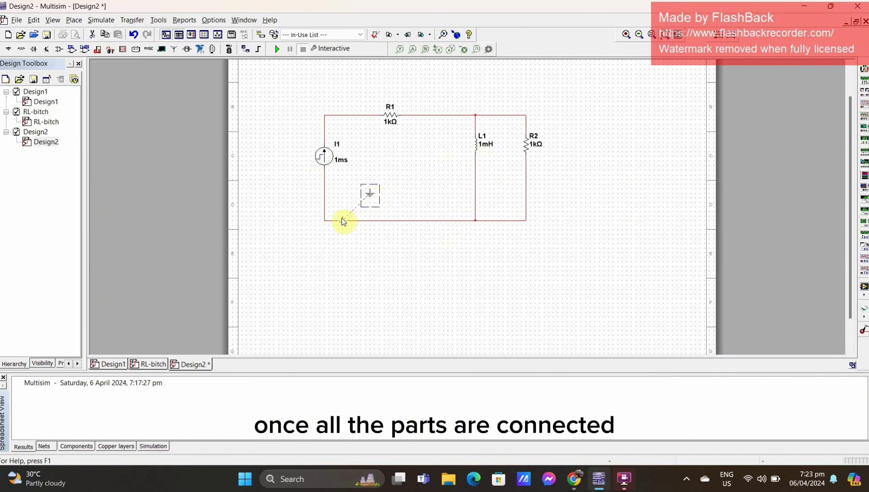
click(356, 241)
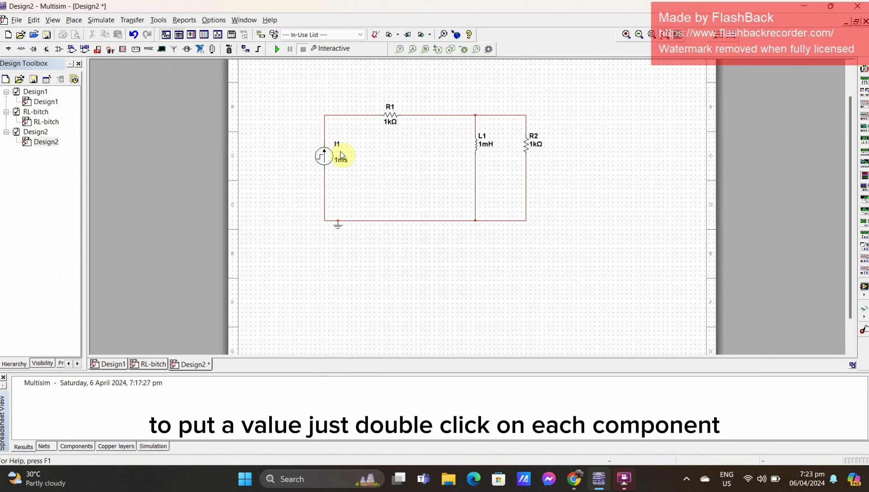
Make I1 a step current from 0 to 99 A at 0 s with 0.1 rise/fall time
double_click(341, 155)
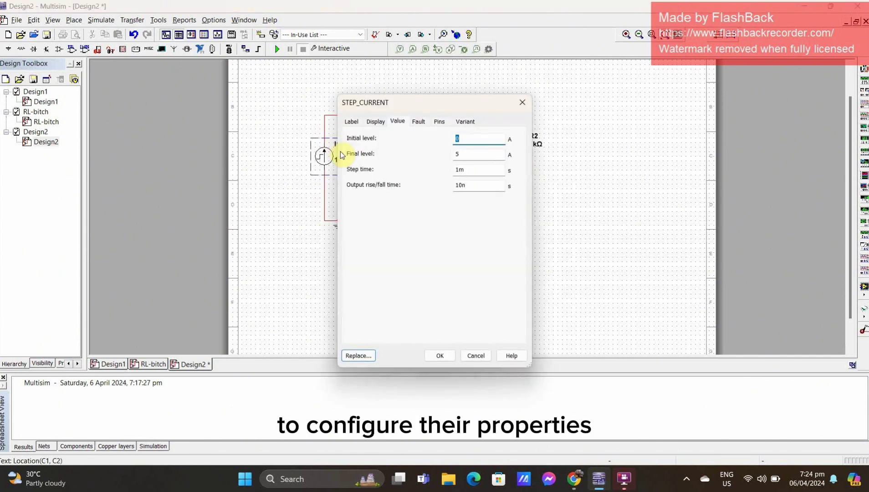
text(0)
key(Tab)
text(99)
key(Tab)
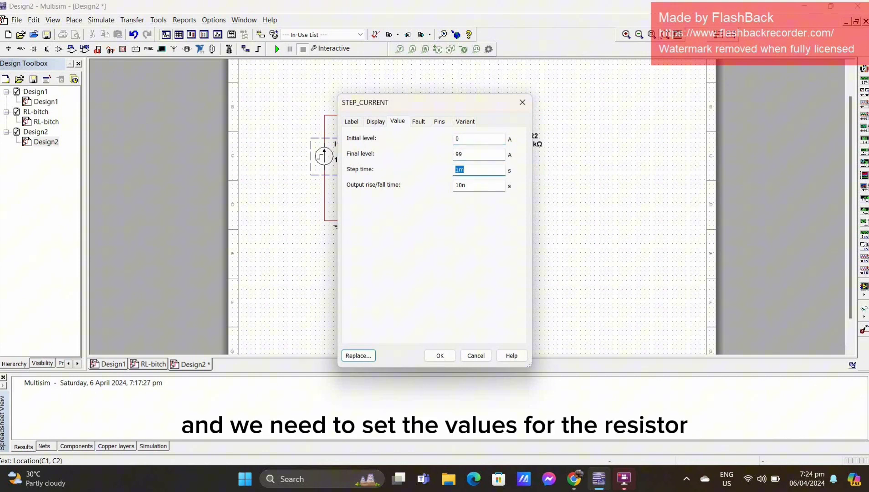
text(0)
key(Tab)
text(.1)
key(Return)
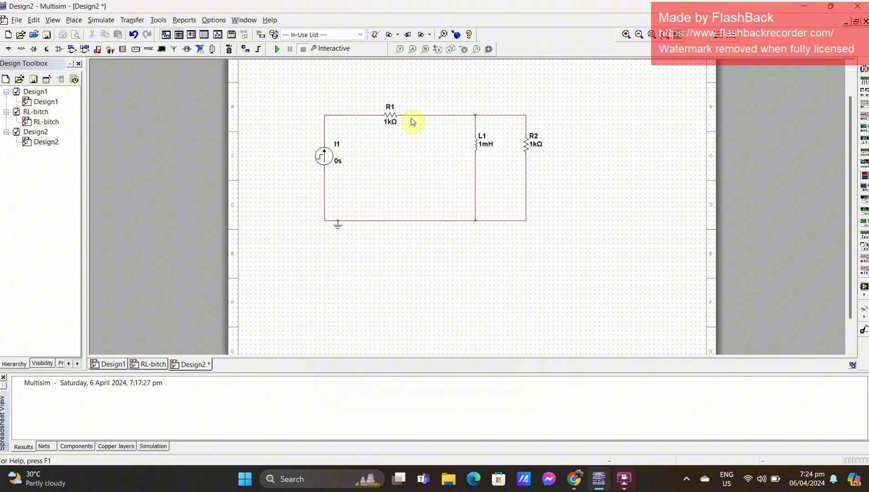
Set inductor L1 to 10mH and resistor R2 to 5kΩ
double_click(489, 146)
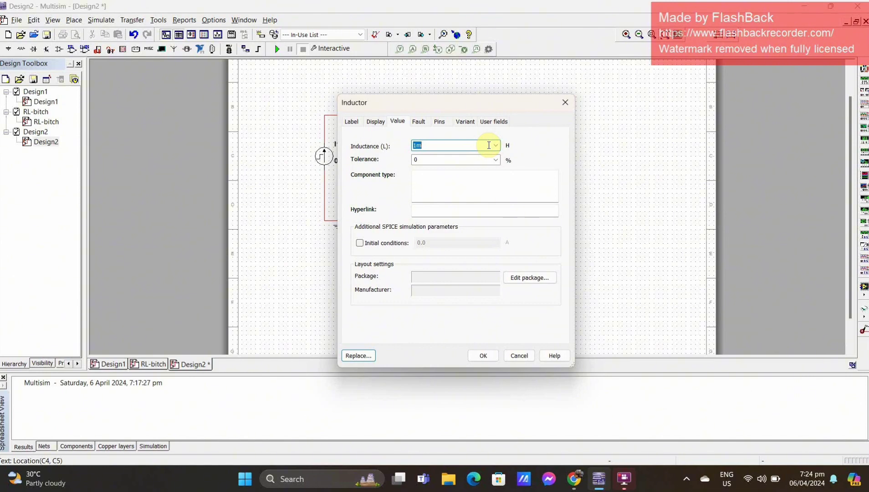
text(10m)
key(Return)
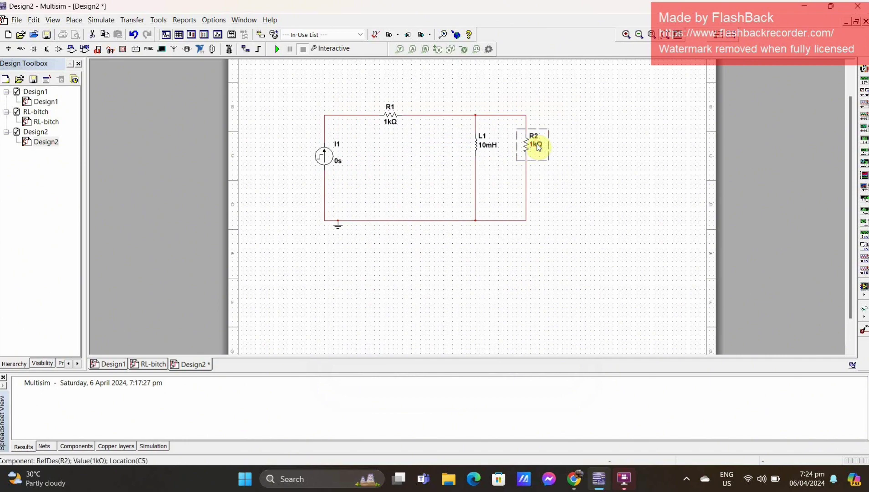
double_click(537, 144)
text(5k)
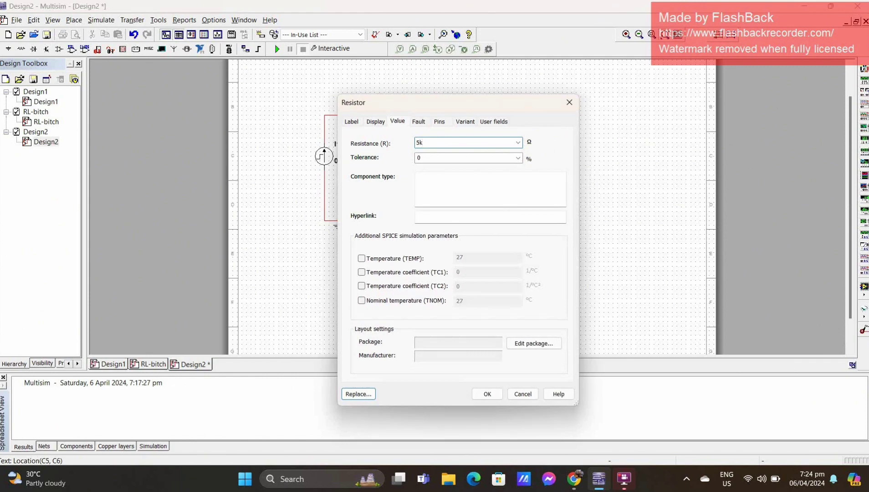
key(Return)
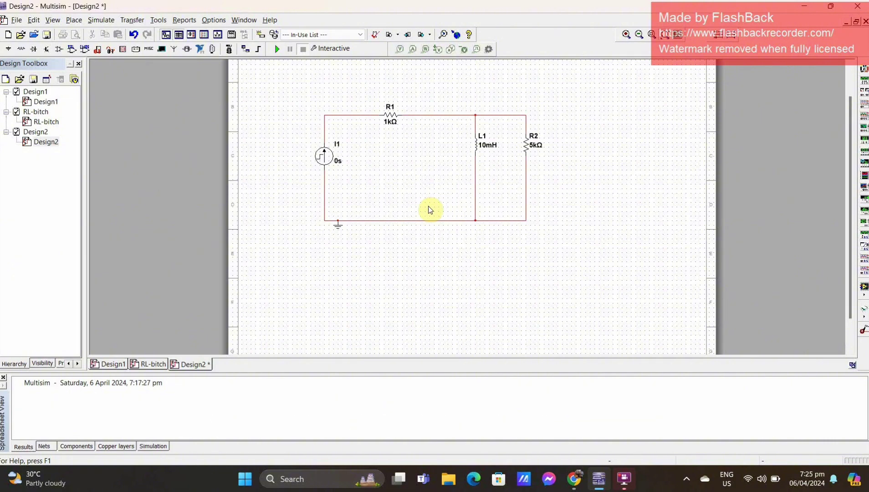
Set up a transient analysis with initial conditions set to zero
click(326, 48)
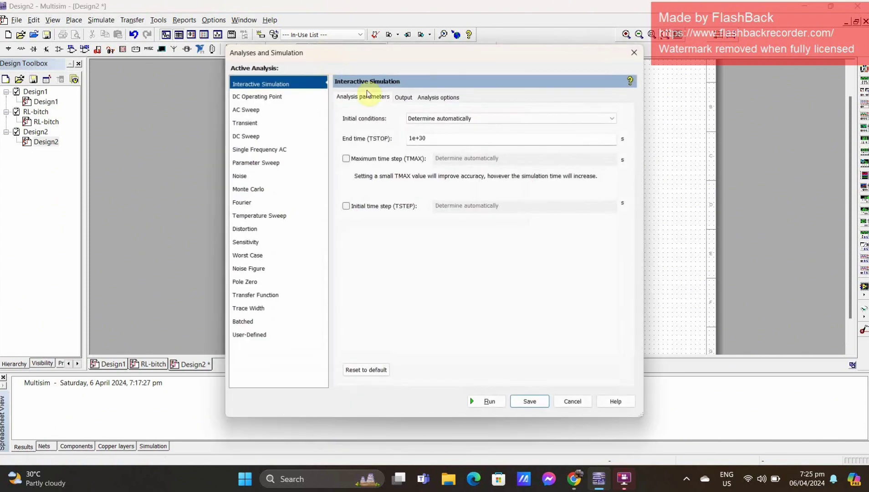
click(248, 123)
click(459, 119)
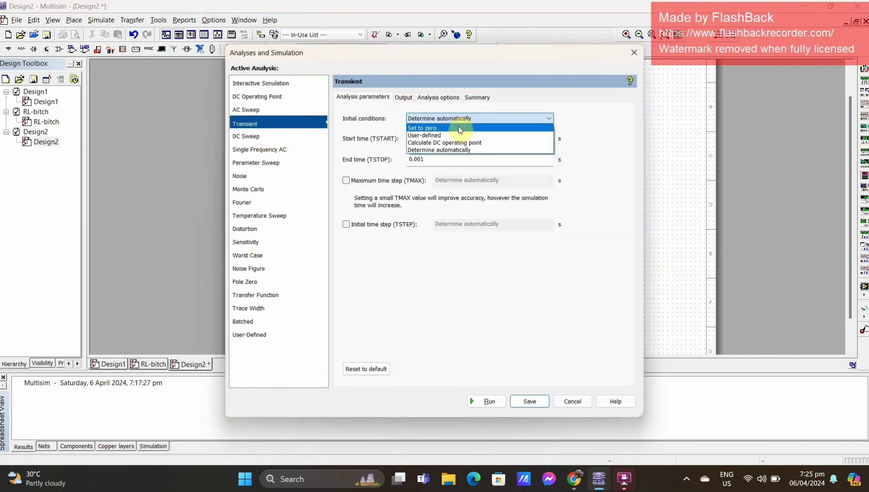
click(459, 128)
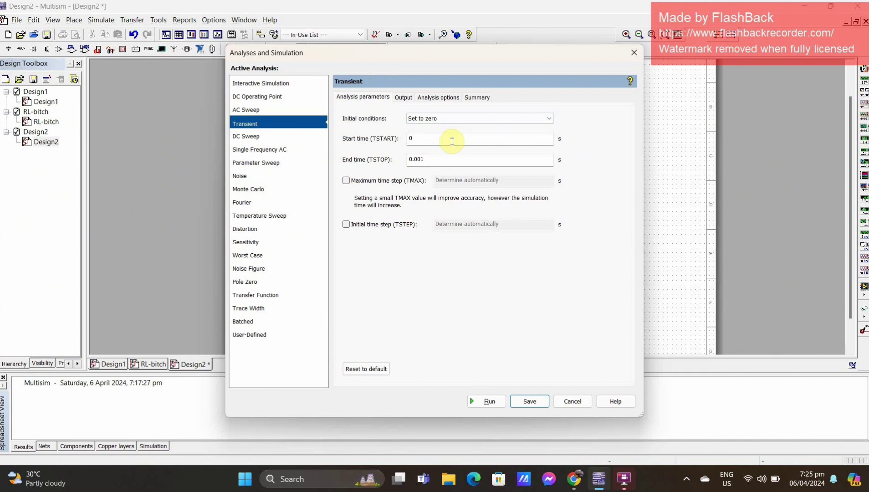
Plot the source current I(I1) and run the analysis, rescaling the resulting graph
click(403, 97)
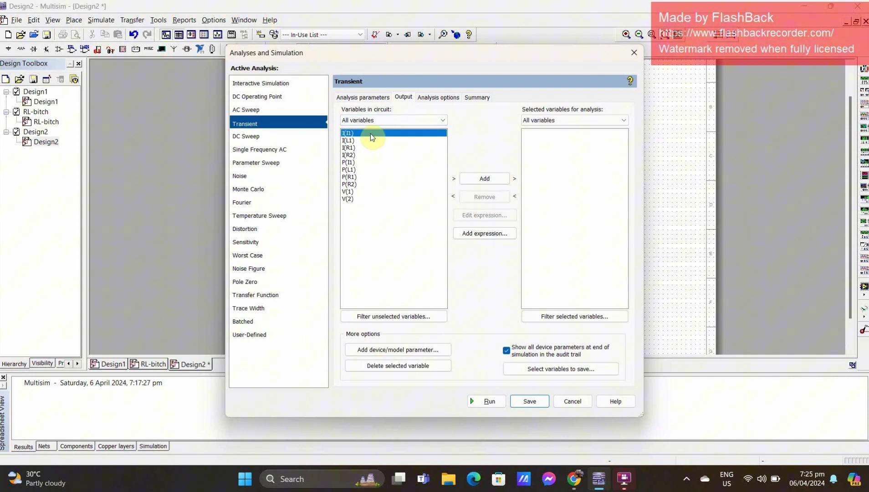
click(486, 178)
click(490, 401)
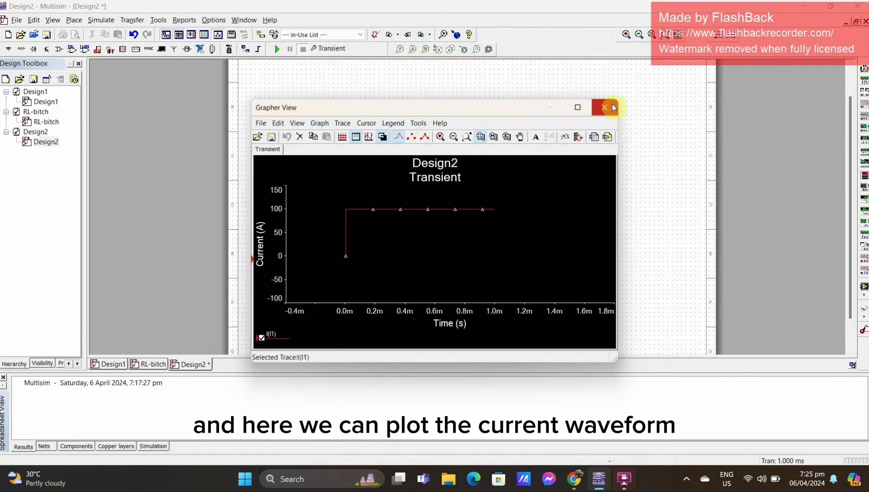
click(473, 136)
Replace I(I1) with the inductor current I(L1) as the transient output and rerun it
click(604, 107)
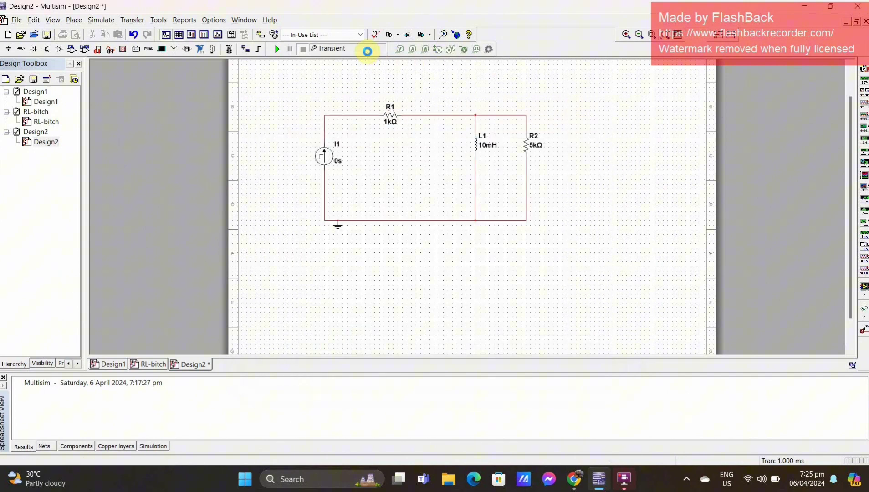
click(373, 50)
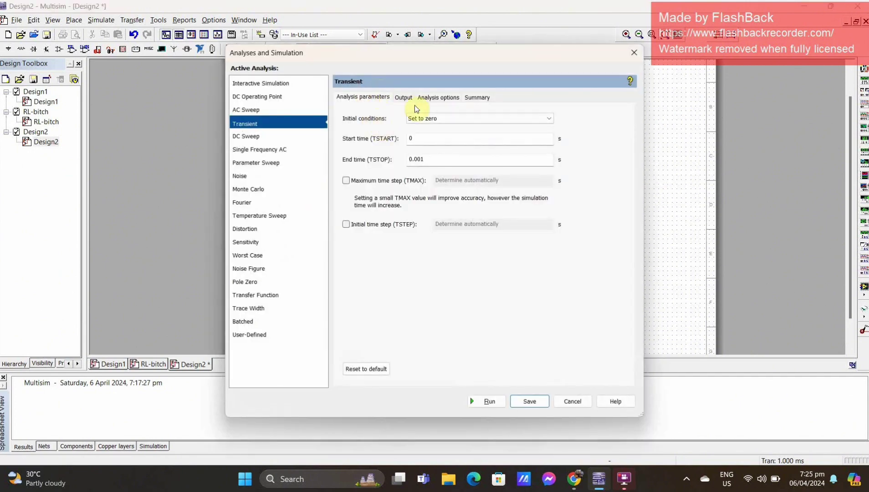
click(403, 97)
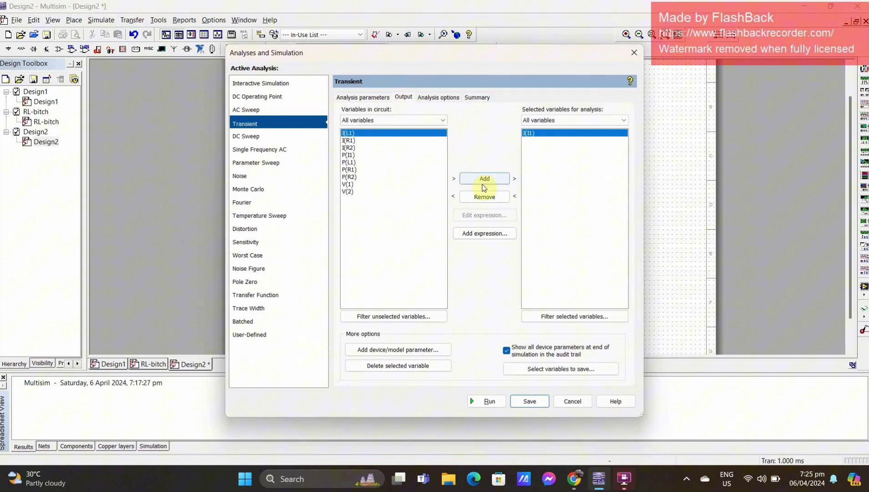
click(484, 196)
click(419, 140)
click(484, 178)
click(490, 401)
click(285, 213)
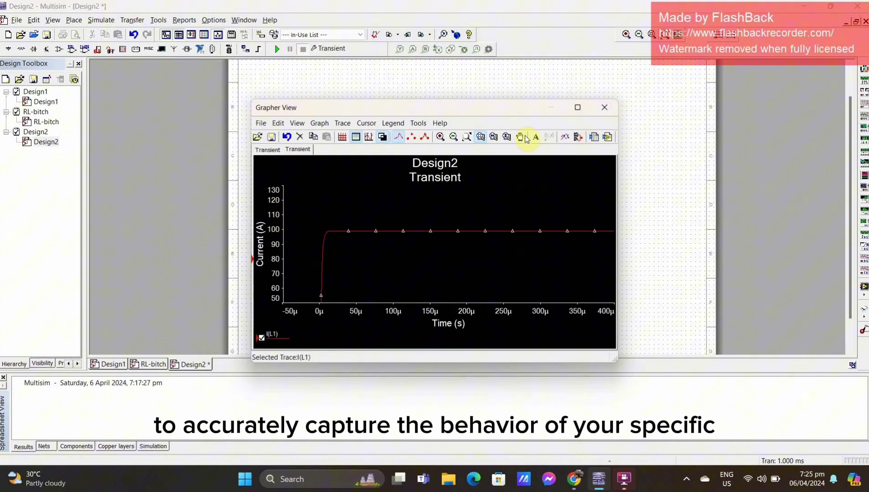
click(466, 137)
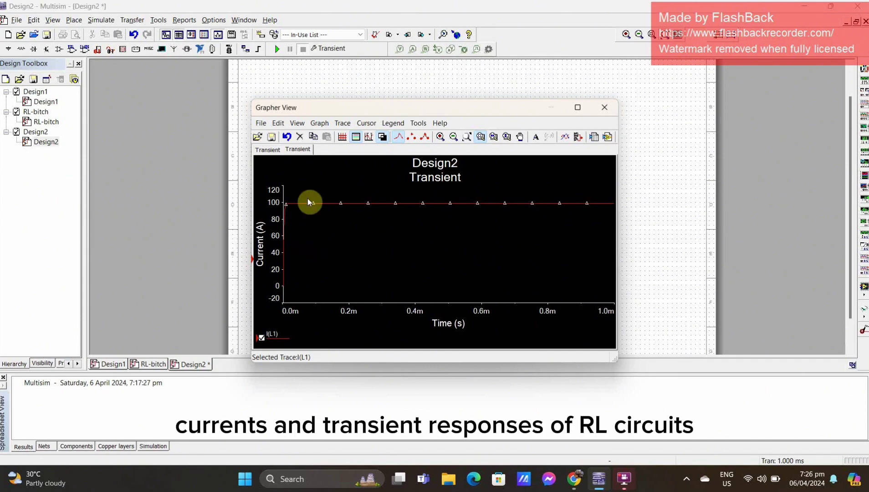
Show grid and cursors, zoom in, and place cursor 2 where I(L1) settles at 99 A
click(604, 107)
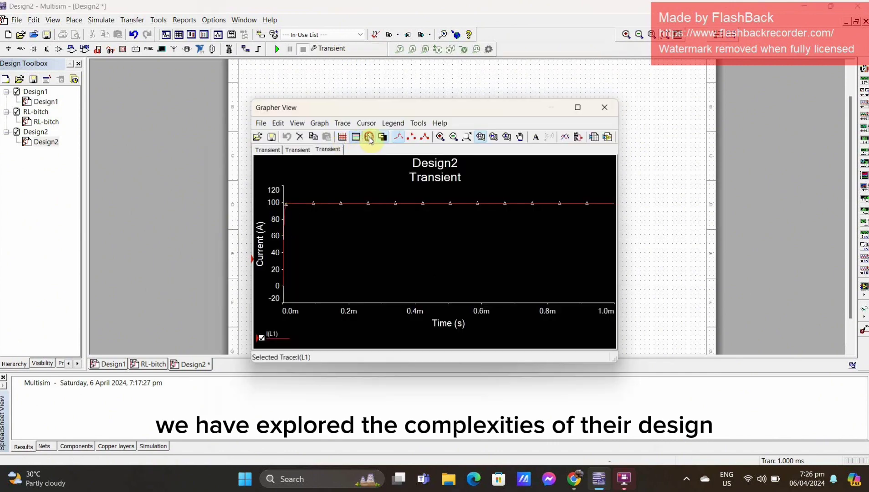
click(369, 137)
click(342, 136)
drag(304, 261, 343, 332)
click(300, 234)
scroll(286, 224, up, 1)
scroll(288, 194, up, 1)
click(283, 183)
drag(284, 185, 451, 196)
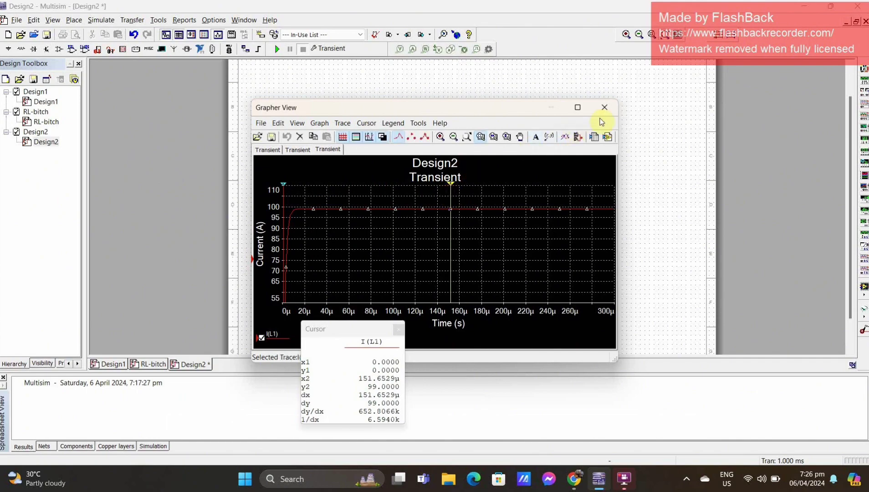